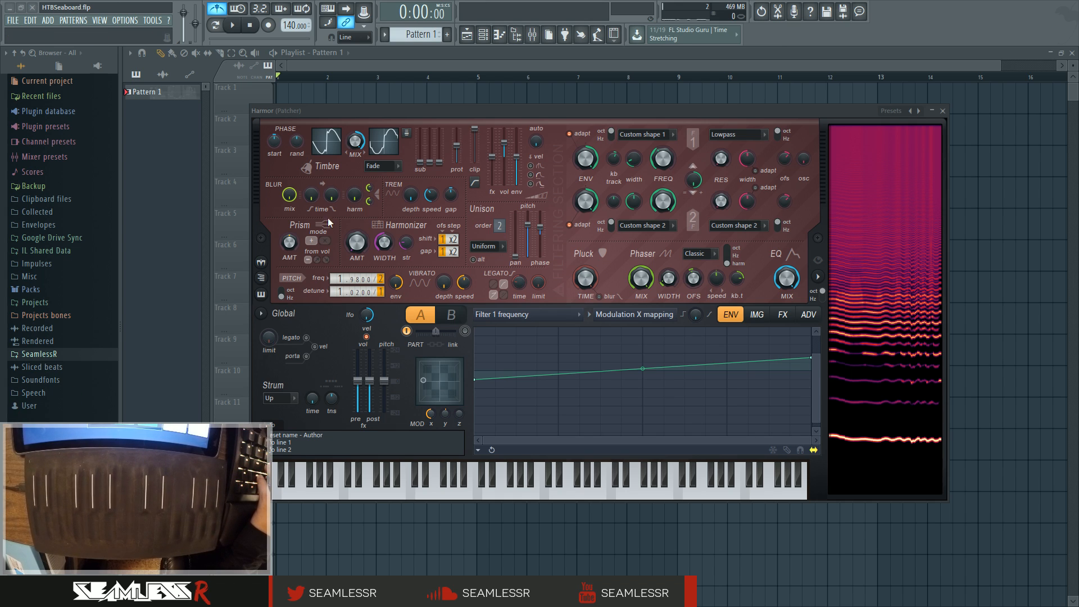
Close the Harmor window and show the Patcher's control surface with its two sliders.
drag(498, 114, 541, 129)
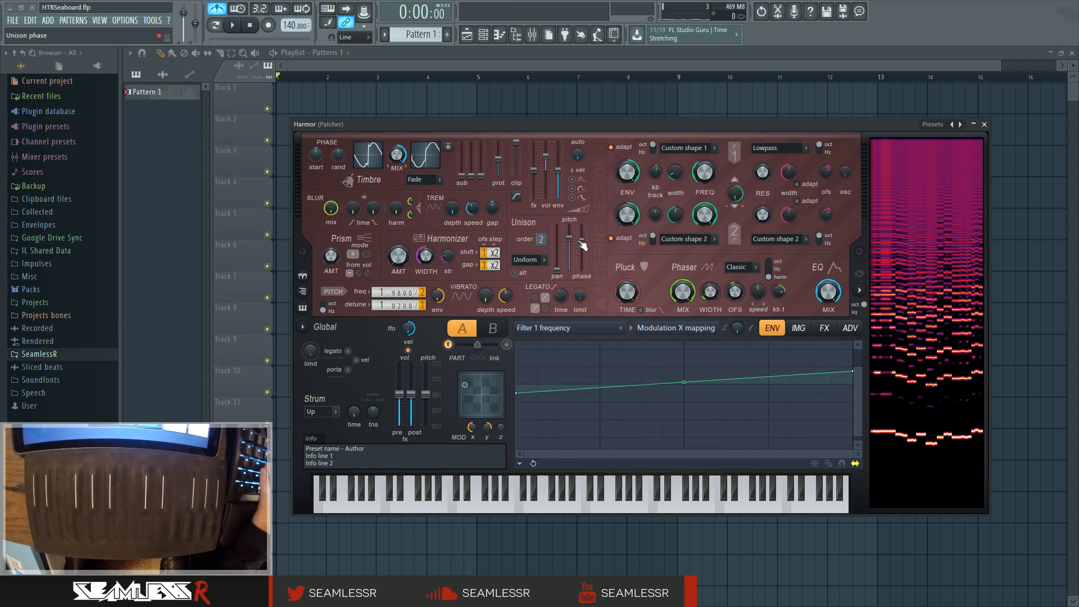
click(984, 126)
click(415, 175)
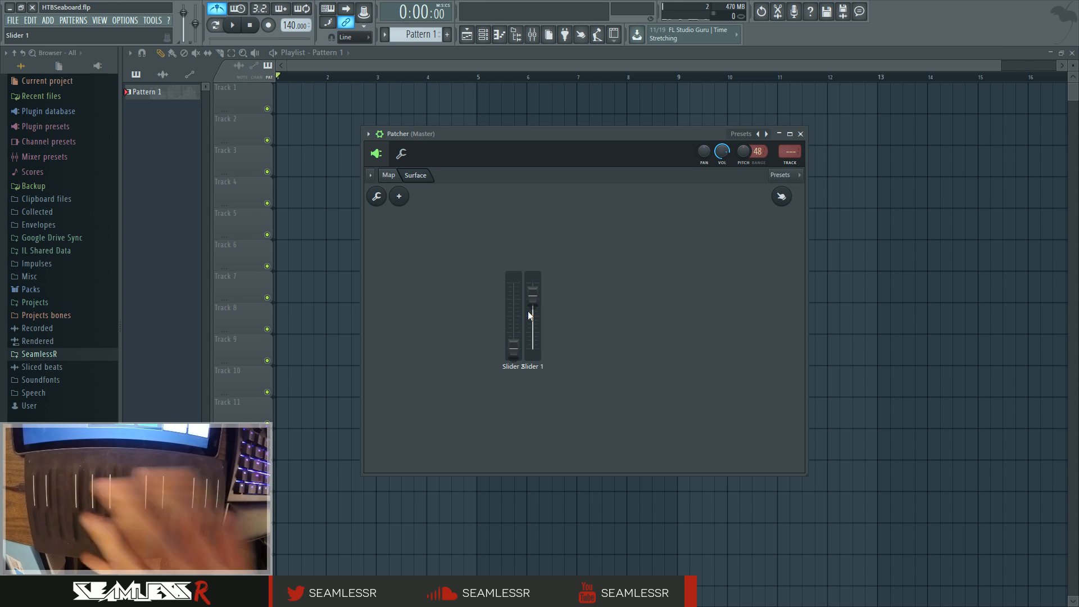
Inspect Slider 2's remote control link settings and the list of available MIDI controllers, leaving the link as it is.
right_click(511, 348)
click(477, 328)
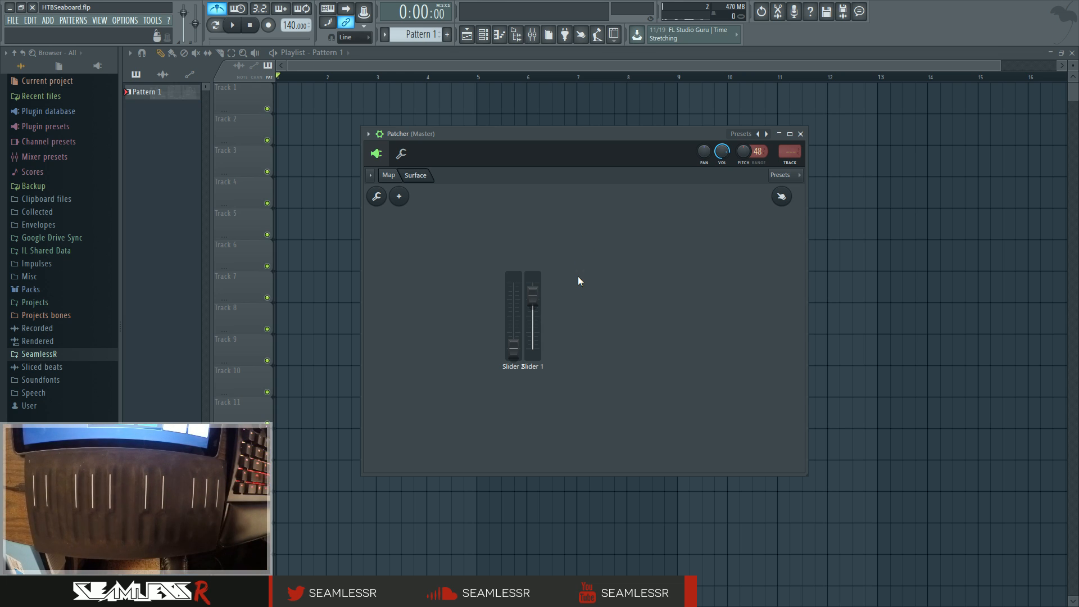
right_click(516, 347)
click(545, 453)
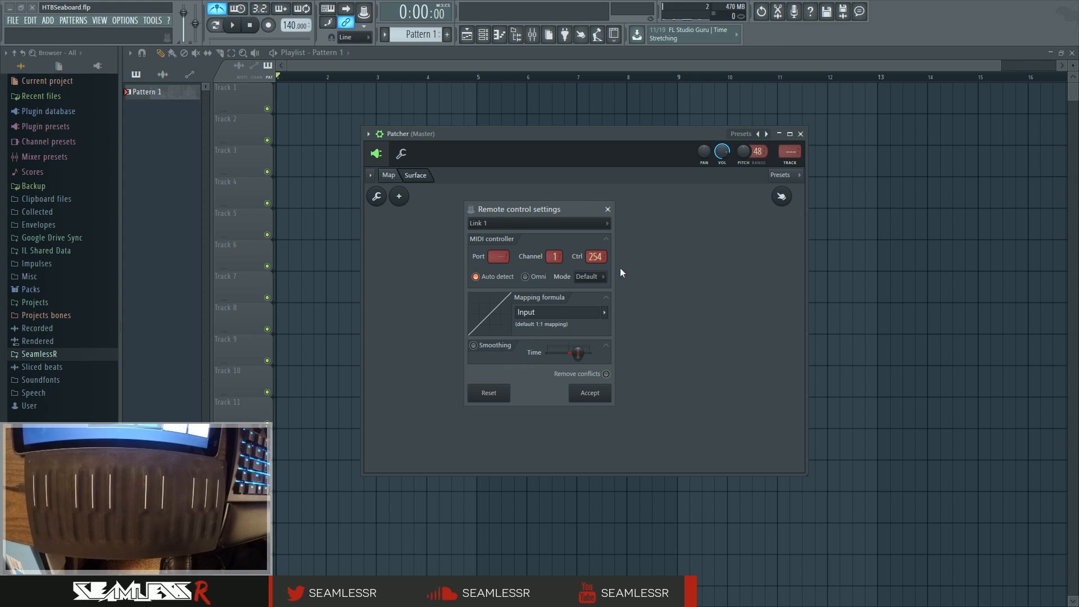
click(595, 258)
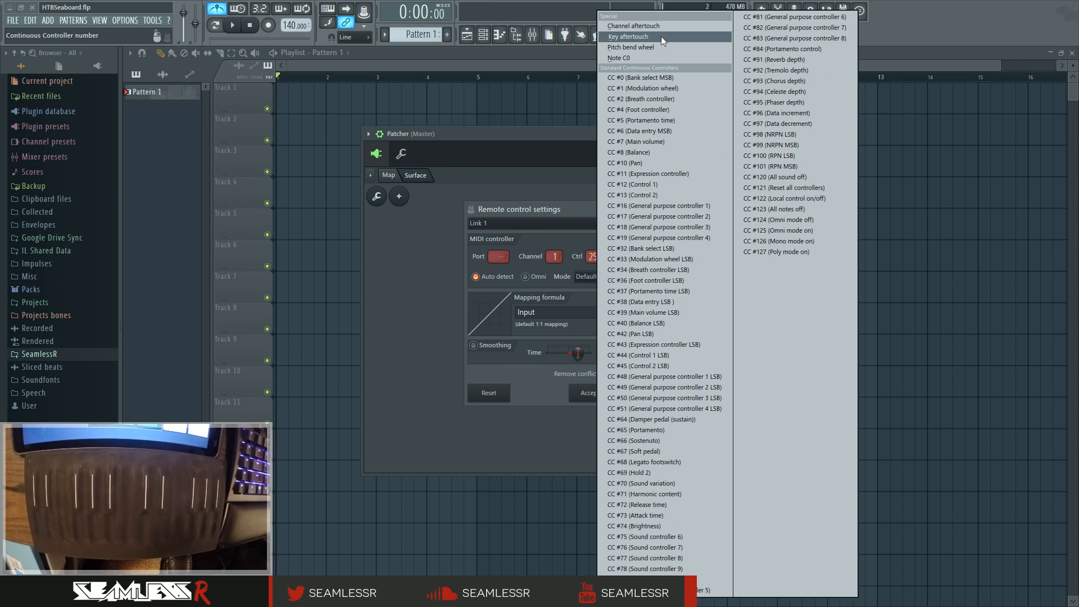
click(545, 136)
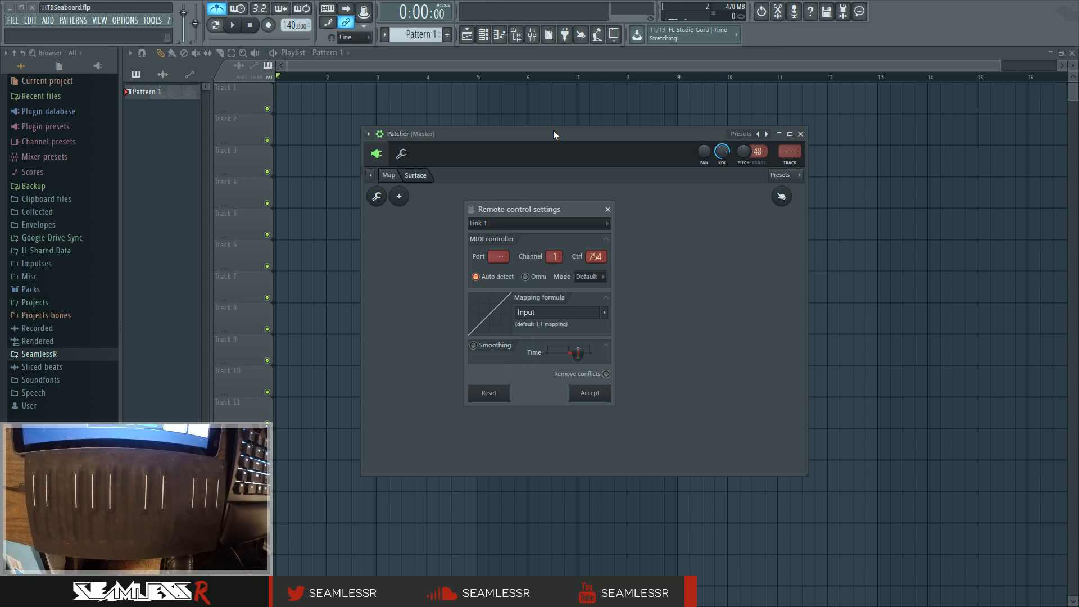
click(594, 256)
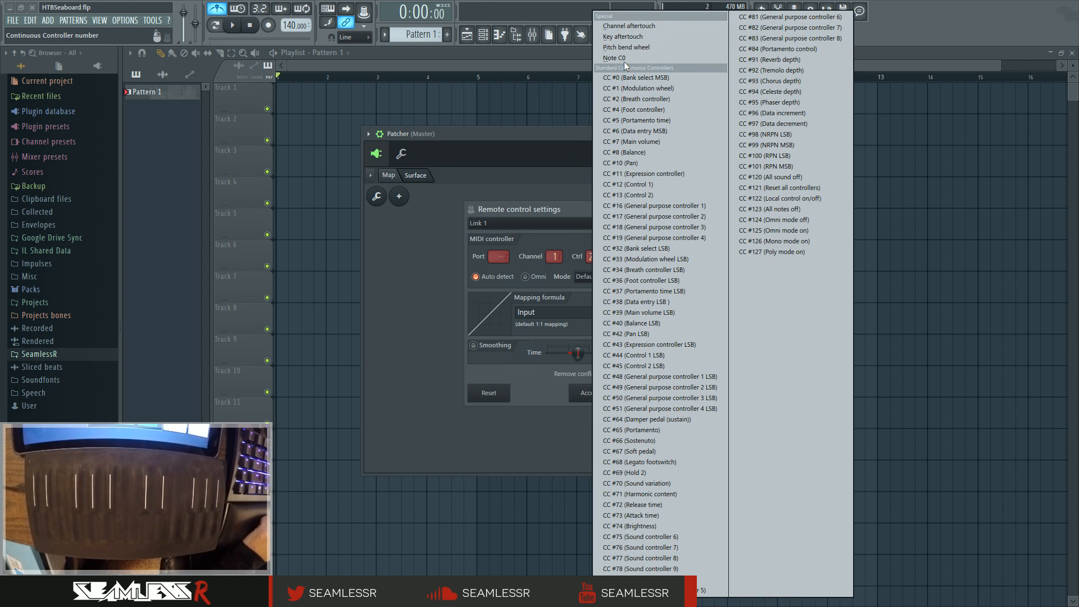
click(473, 237)
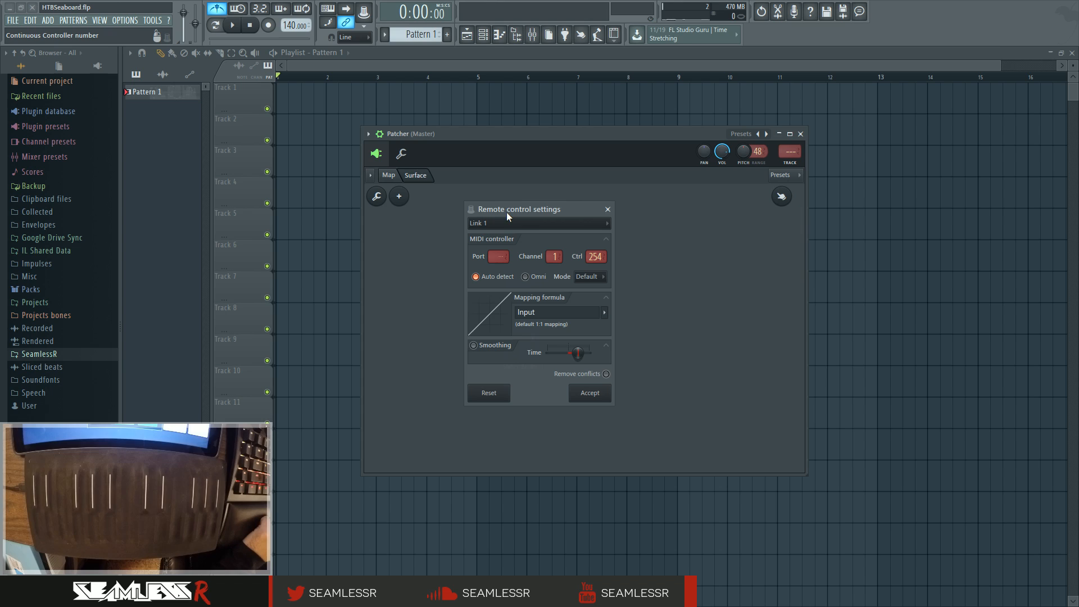
click(607, 210)
Review Slider 1's remote control link settings and close them without changes.
right_click(534, 299)
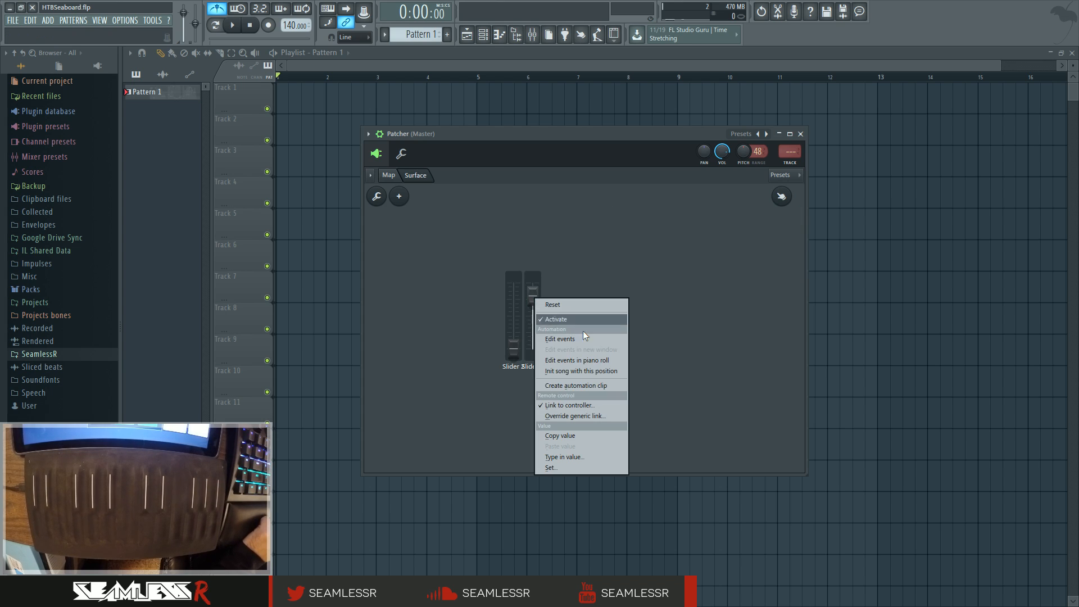
click(578, 406)
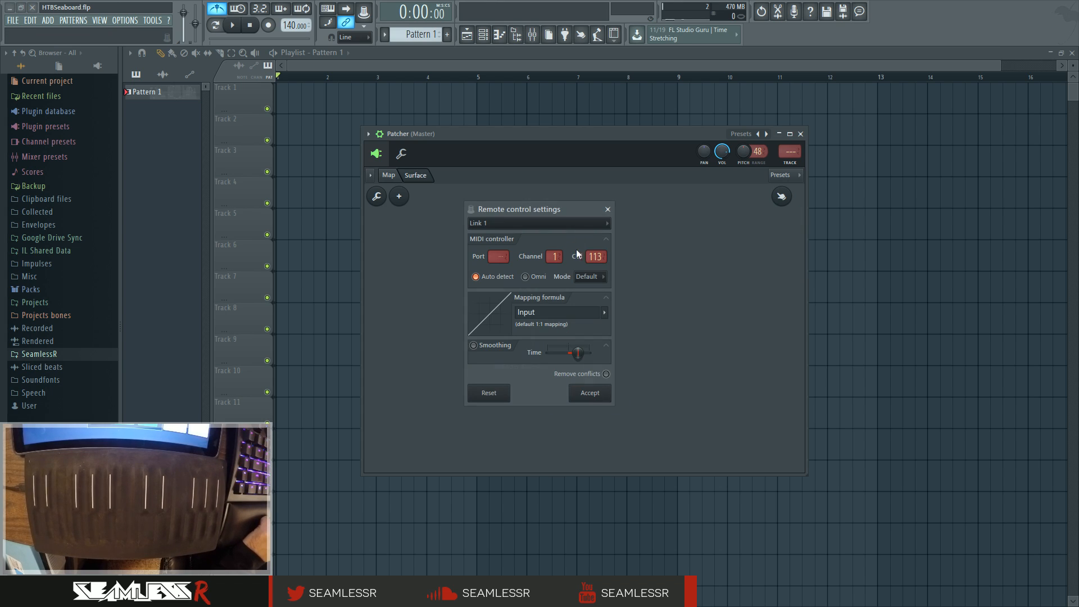
click(607, 209)
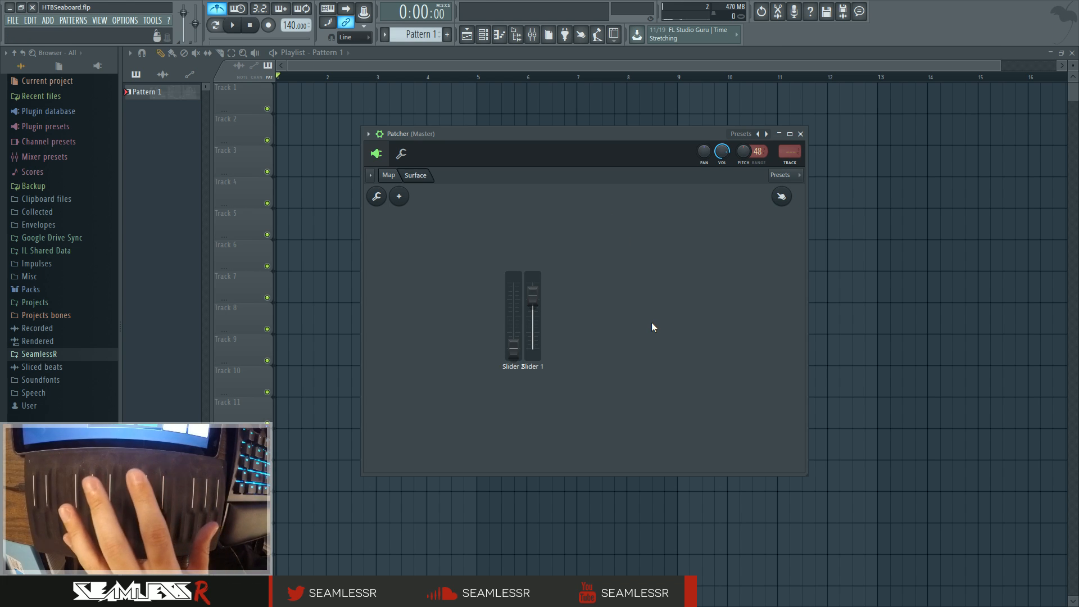
Look over the Patcher's module map and return to the control surface.
click(388, 175)
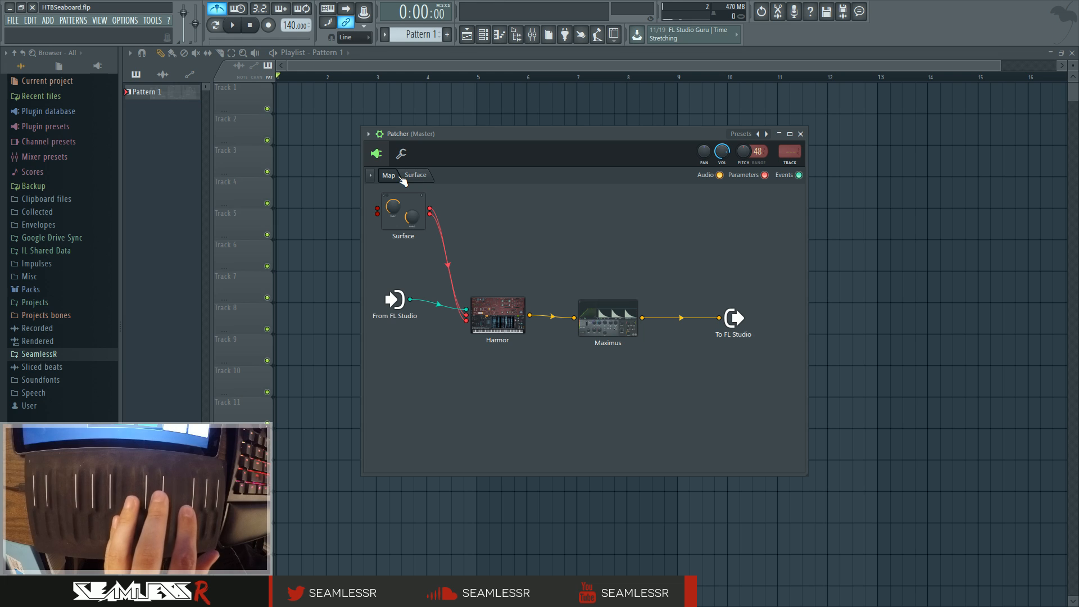
click(417, 175)
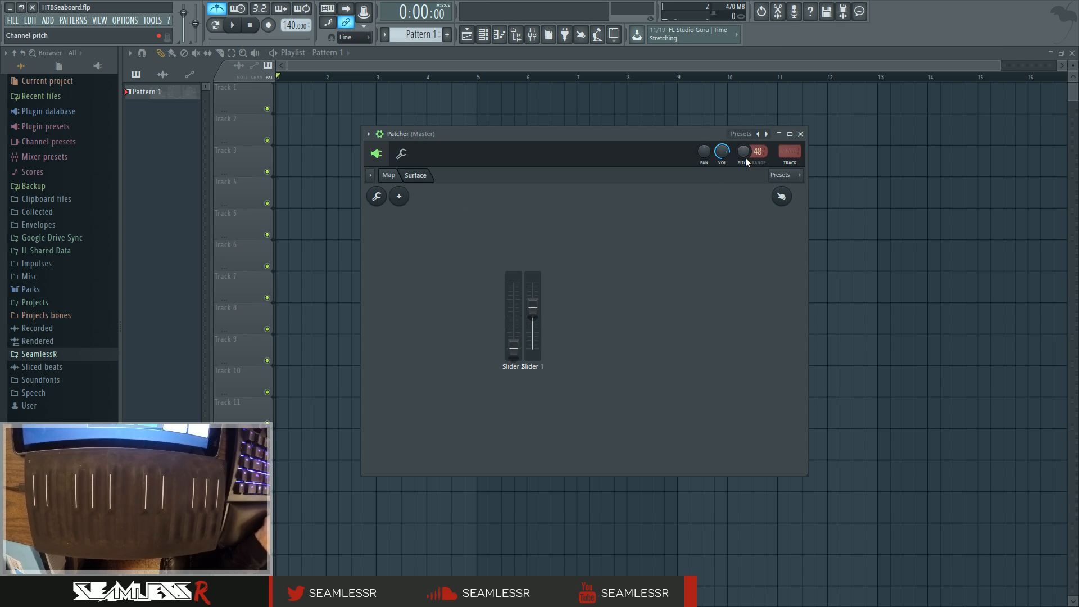
drag(438, 143, 442, 144)
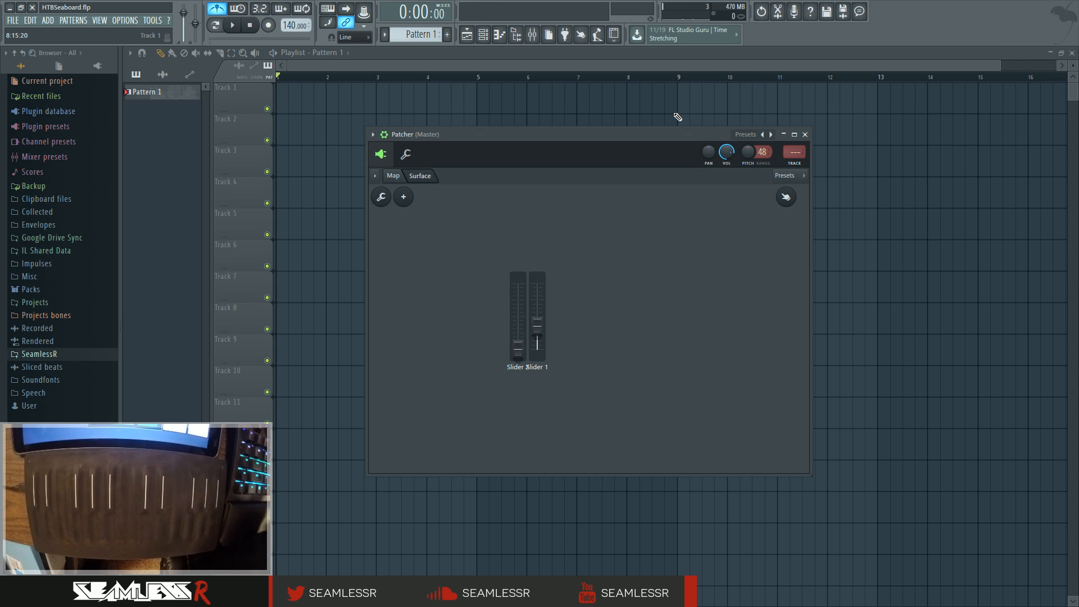
Open Harmor from the Patcher map and show the envelope of its unison pitch thickness.
click(393, 176)
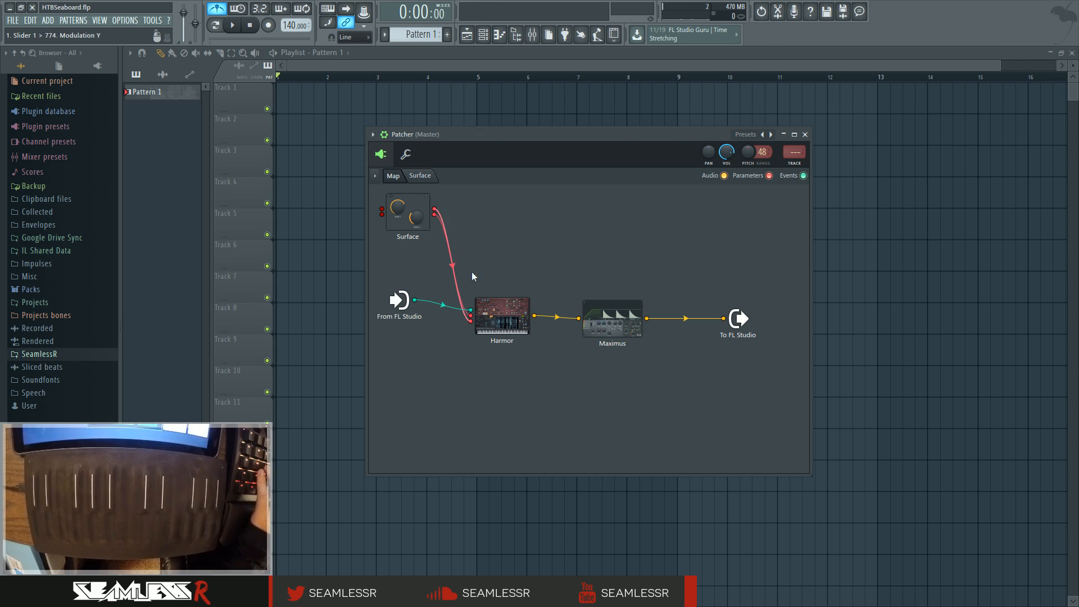
click(494, 314)
drag(491, 121, 493, 123)
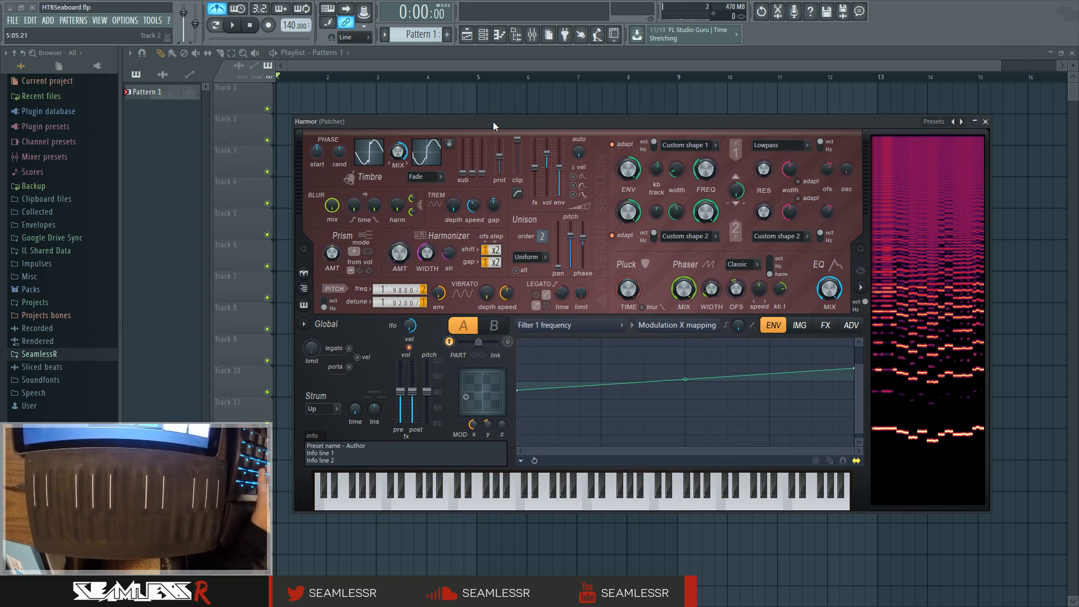
right_click(566, 238)
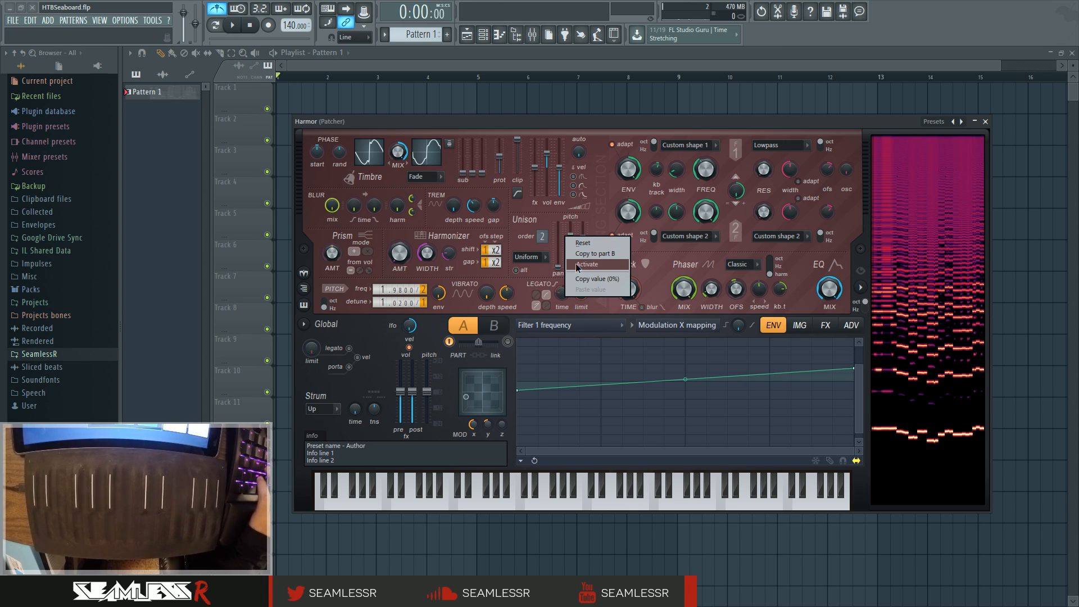
click(578, 191)
right_click(567, 238)
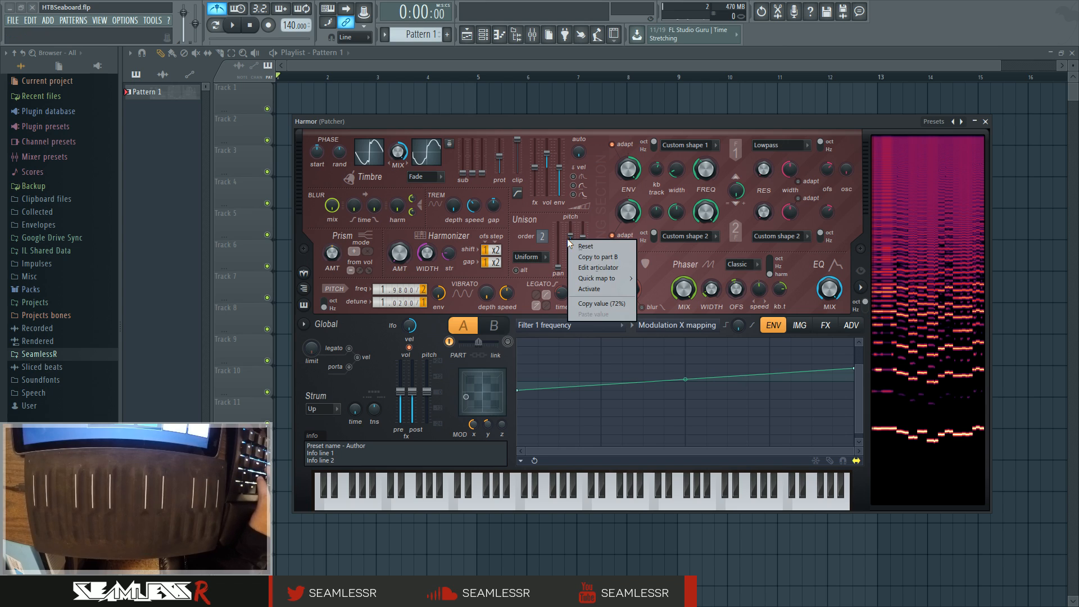
click(591, 263)
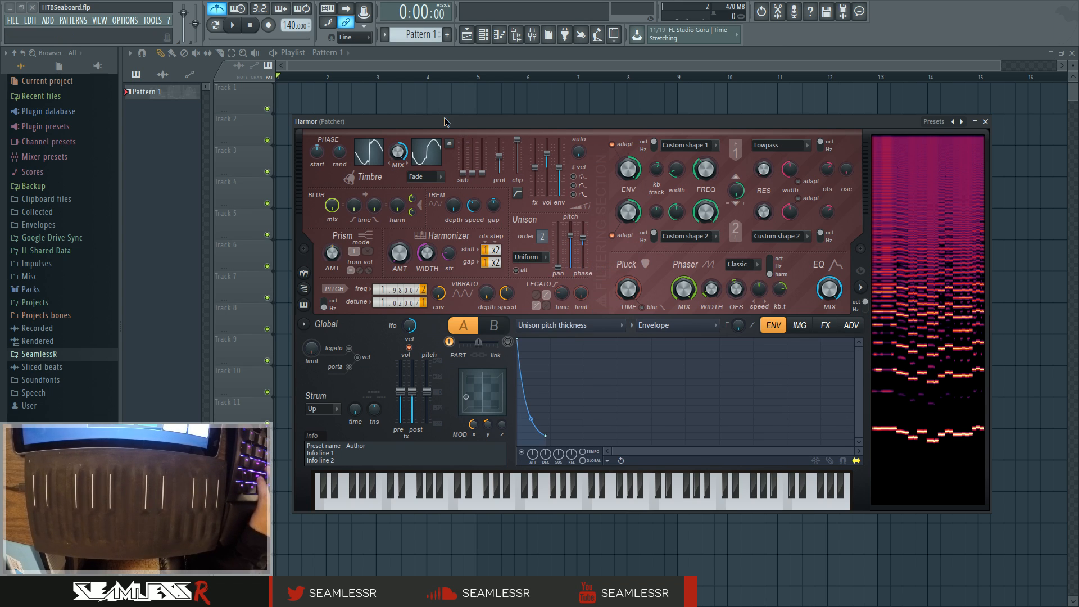
Show the Modulation X mapping of Harmor's Timbre 1 & 2 mix.
drag(444, 122, 435, 126)
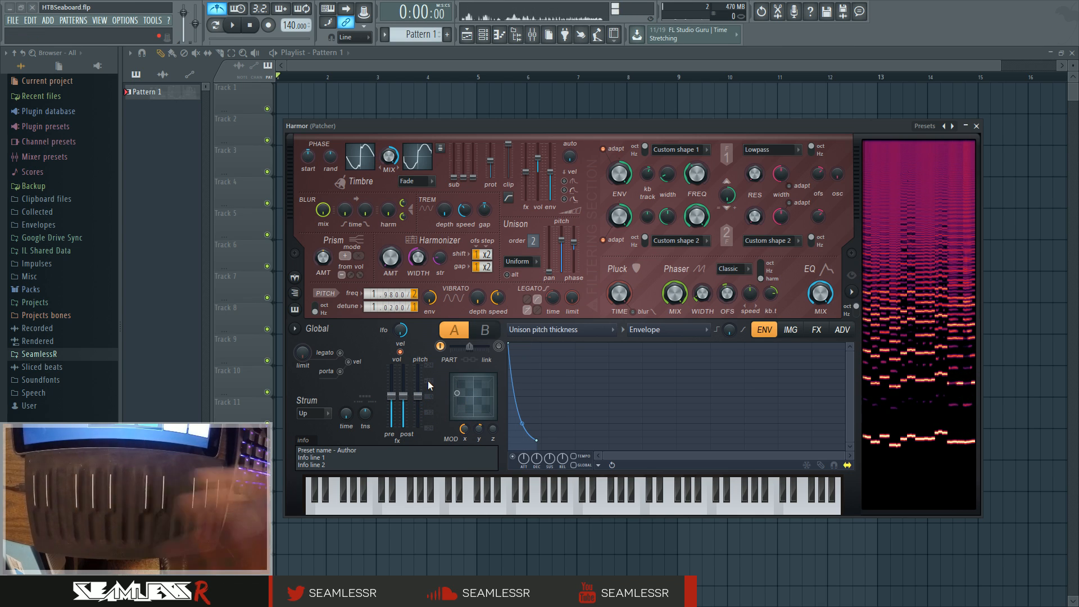
key(Escape)
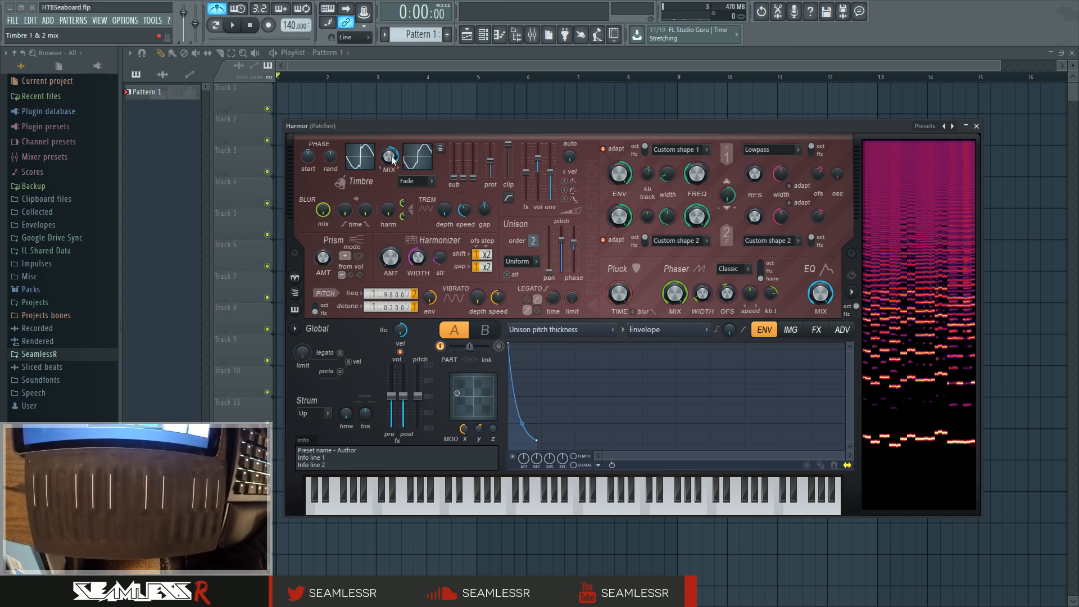
click(543, 329)
key(Escape)
right_click(395, 159)
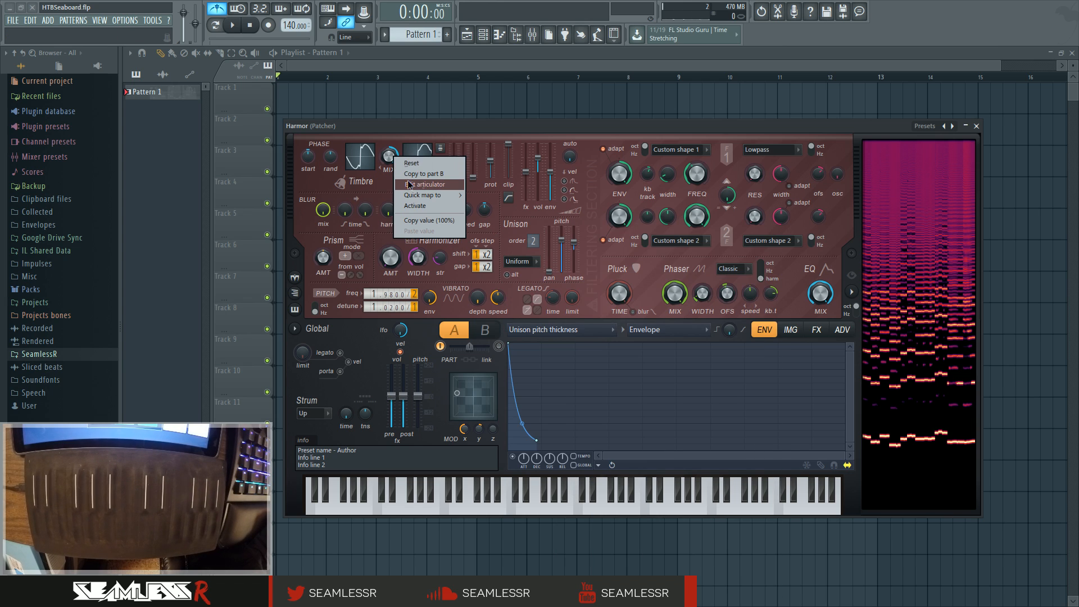
click(409, 184)
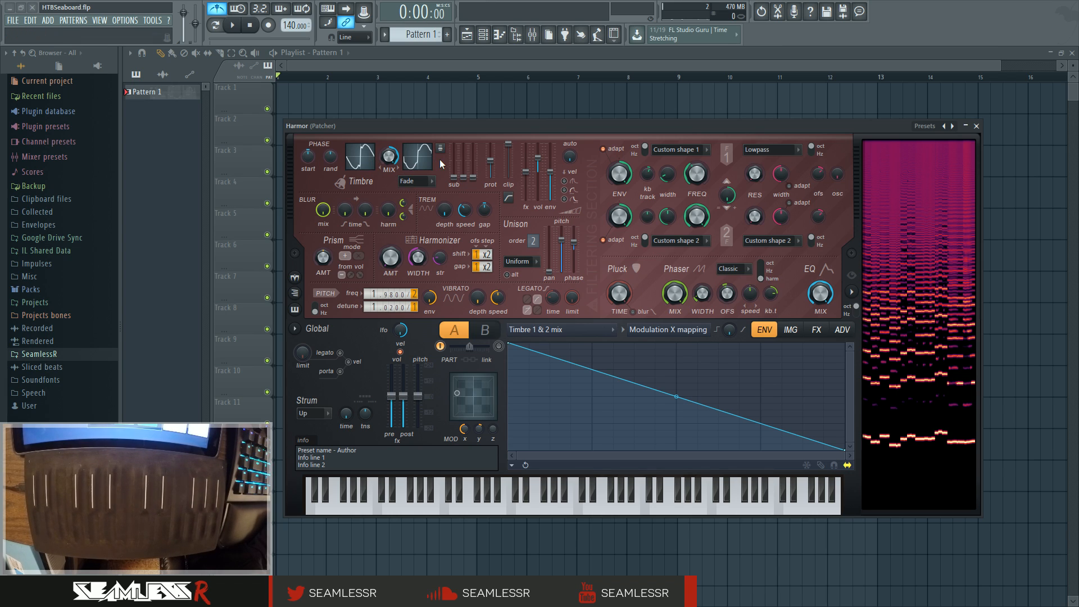
Review both timbres' harmonic levels, the harmonic phase and the Local EQ curve, and finish on Harmor's effects settings.
click(428, 163)
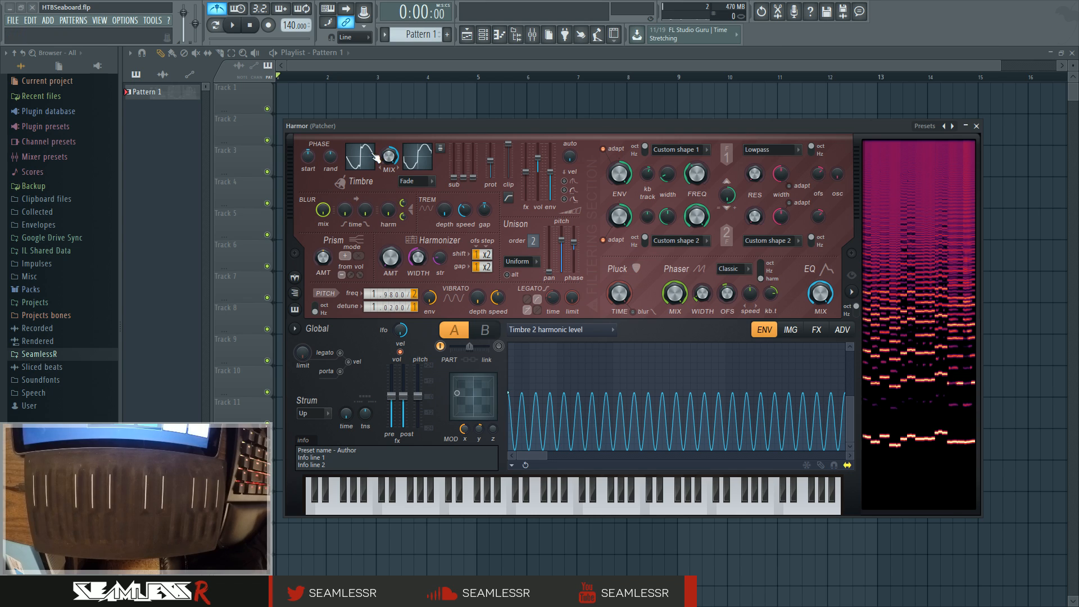
click(369, 155)
click(612, 331)
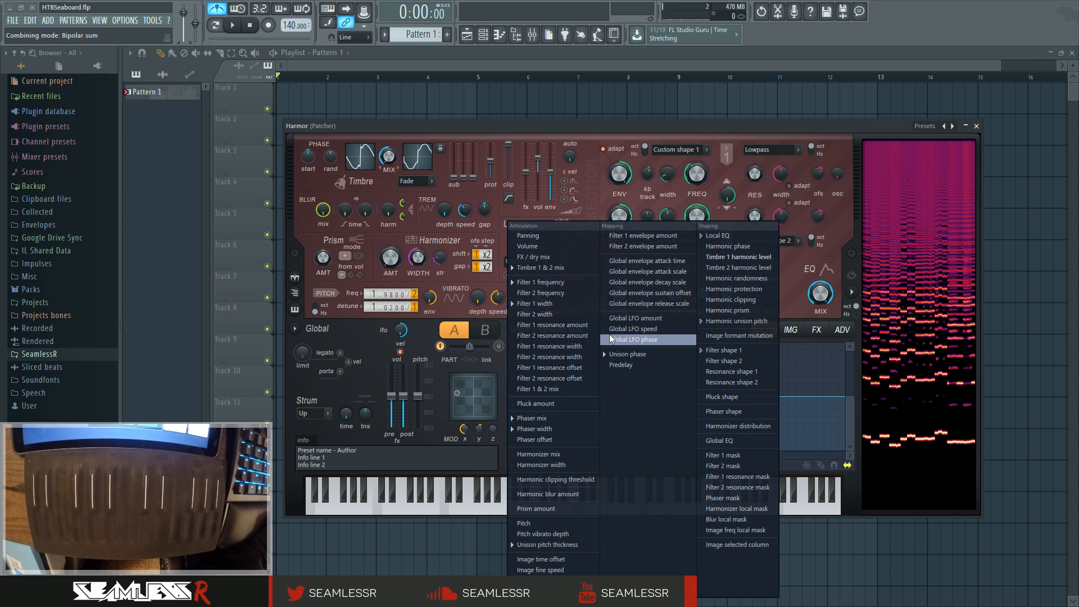
click(730, 247)
click(590, 331)
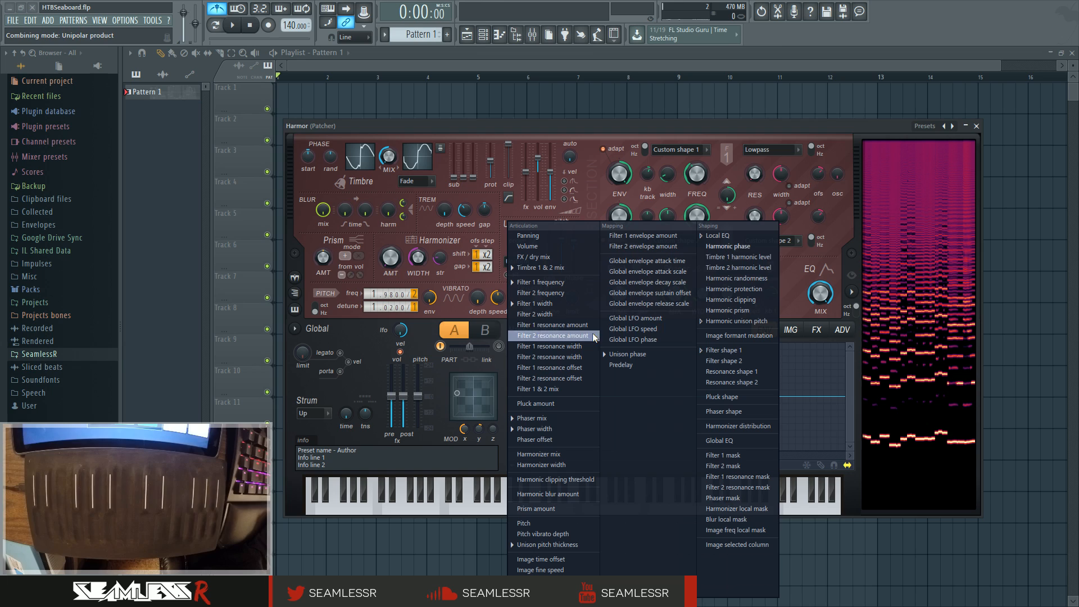
click(722, 236)
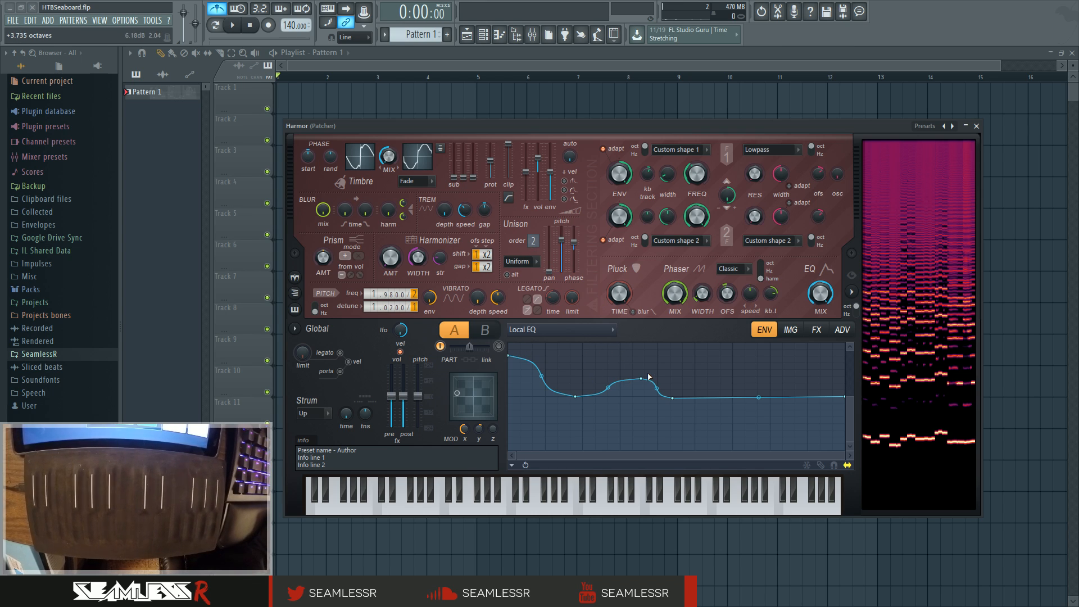
click(816, 330)
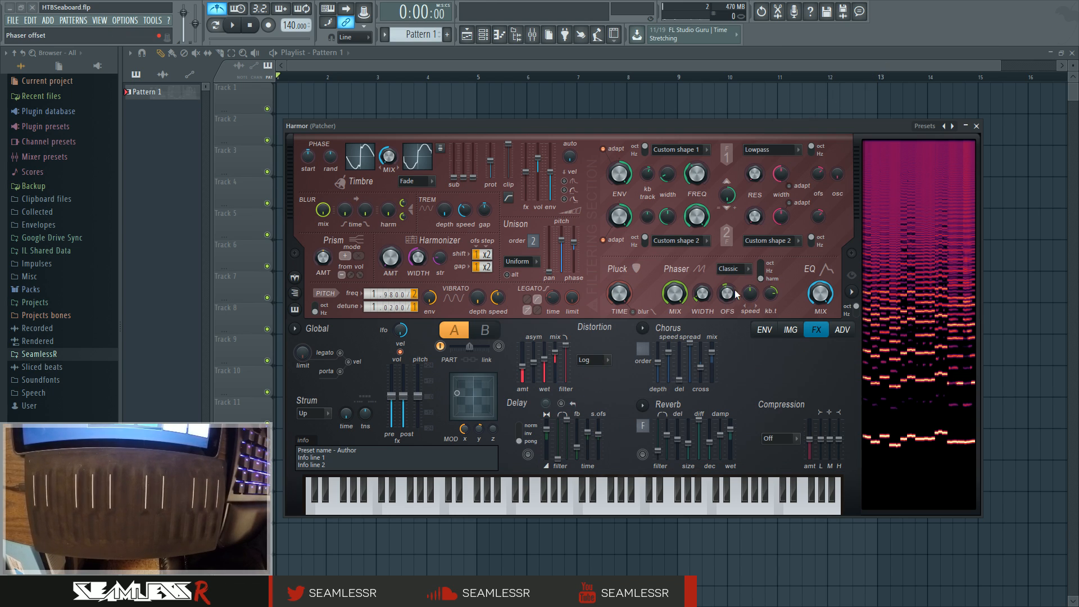
Add a new standalone Harmor instance, close the Patcher's Harmor window, and place the new one in clear view.
key(F8)
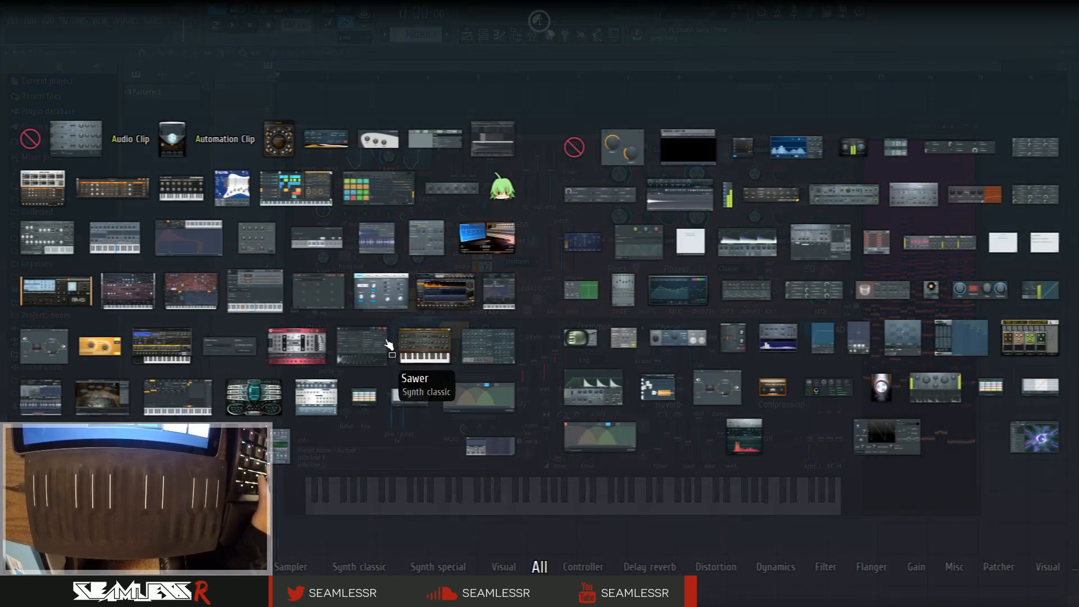
click(174, 292)
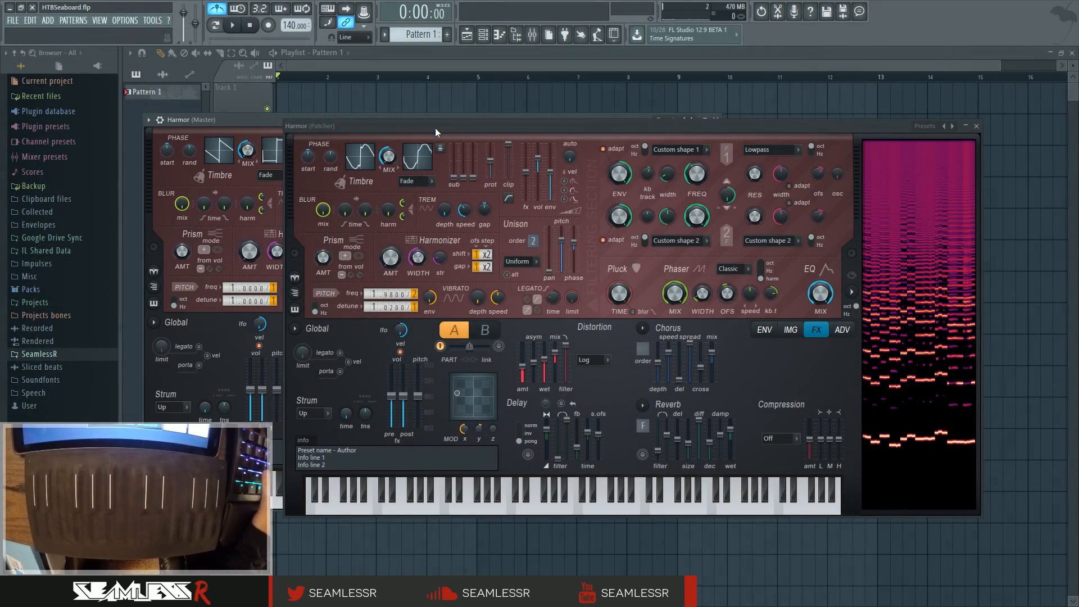
click(977, 126)
drag(427, 120, 633, 113)
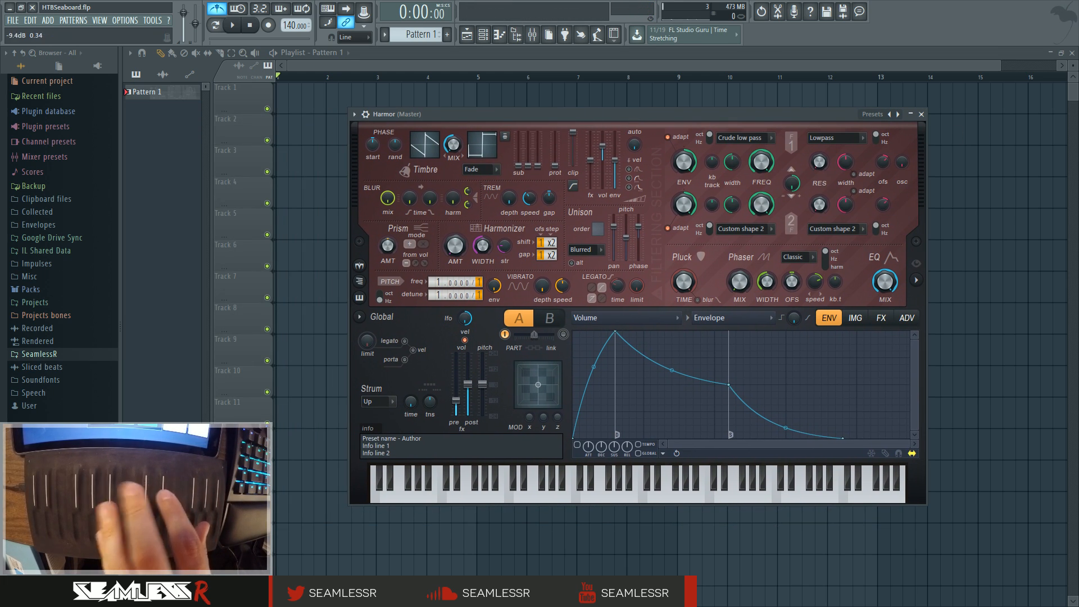
drag(607, 114, 569, 117)
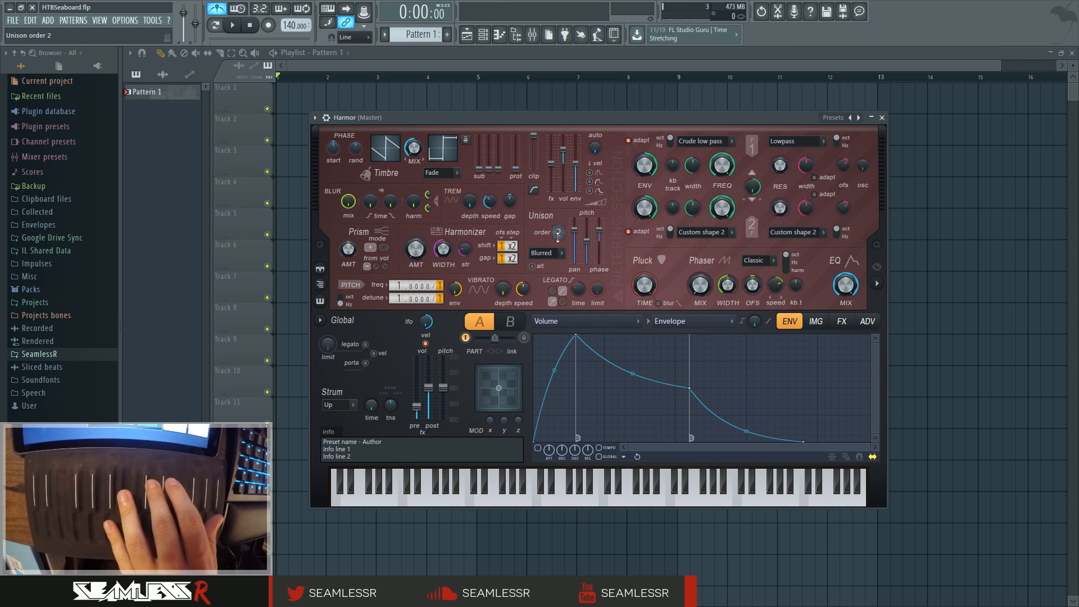
Set the new Harmor's unison order to 2 with pan at minimum, and enable its unison pitch thickness envelope.
drag(572, 243, 574, 271)
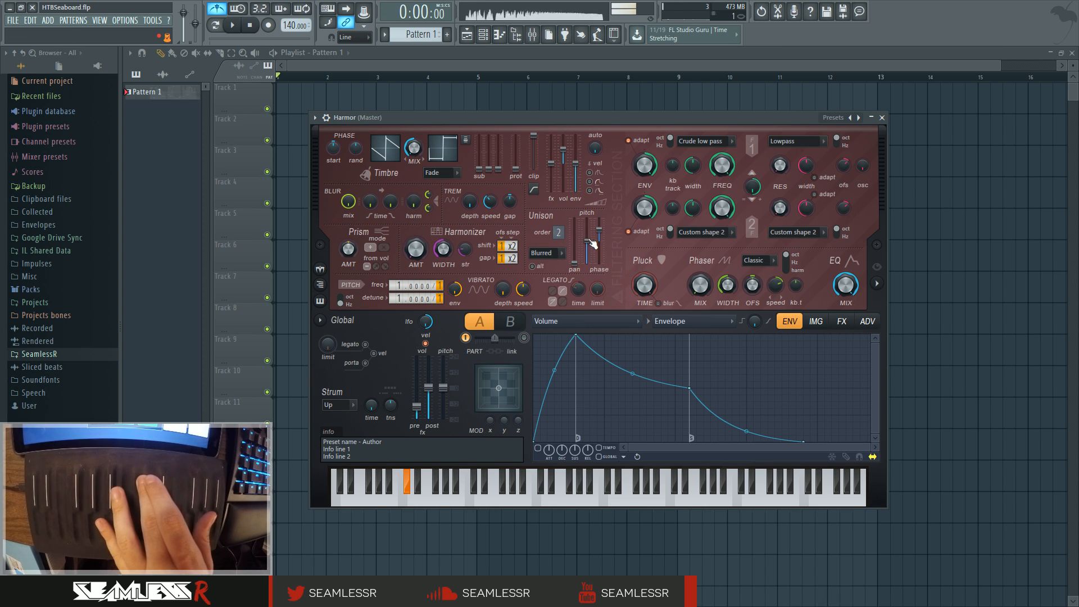
right_click(589, 251)
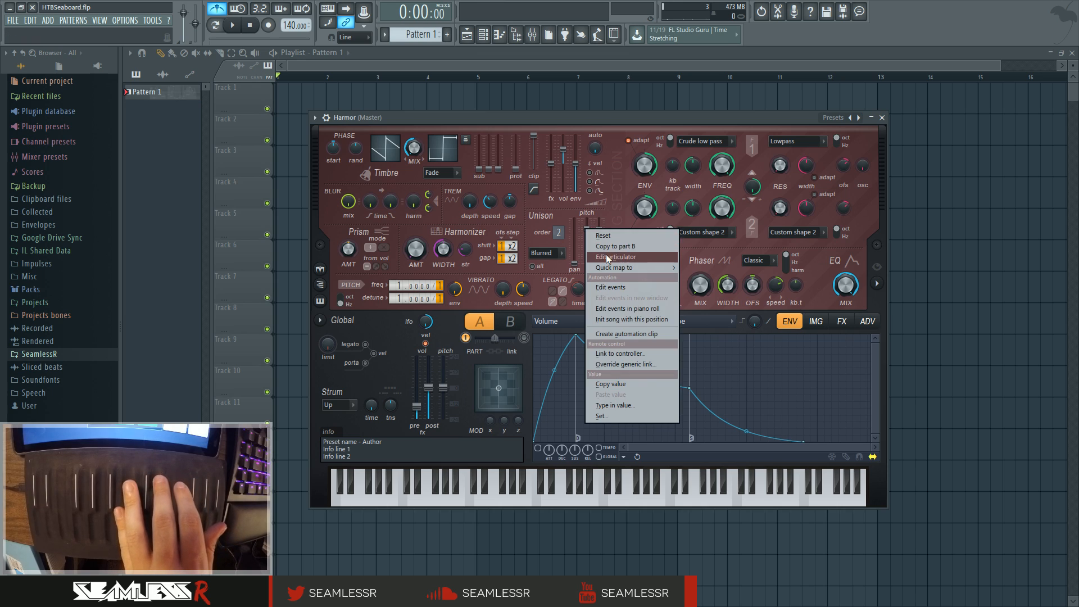
click(590, 417)
click(538, 448)
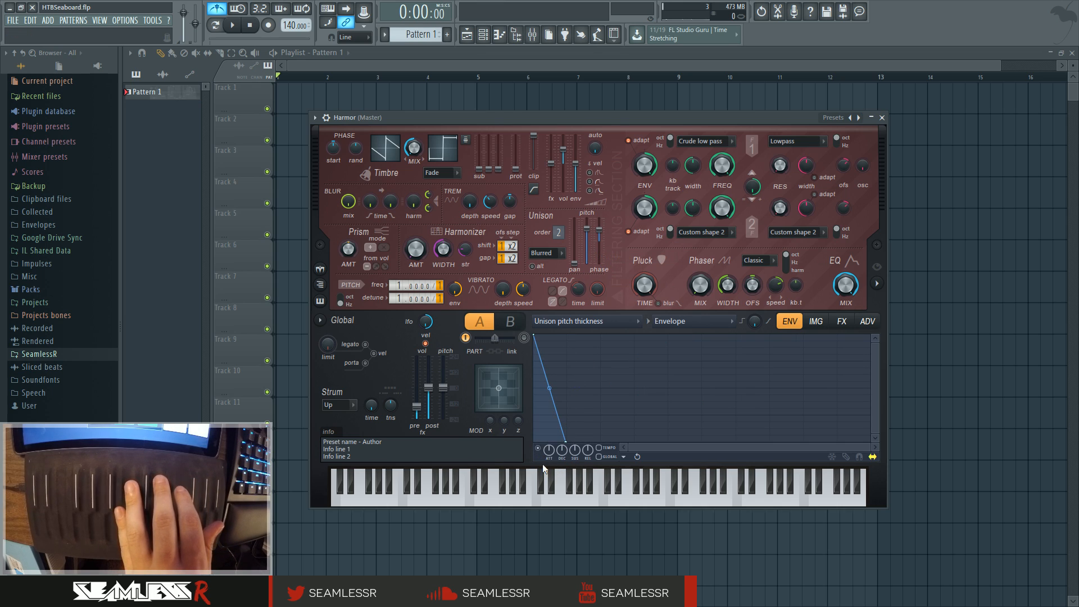
Show Harmor's spectral display and reposition the plugin window so the wider layout sits in clear view.
click(879, 285)
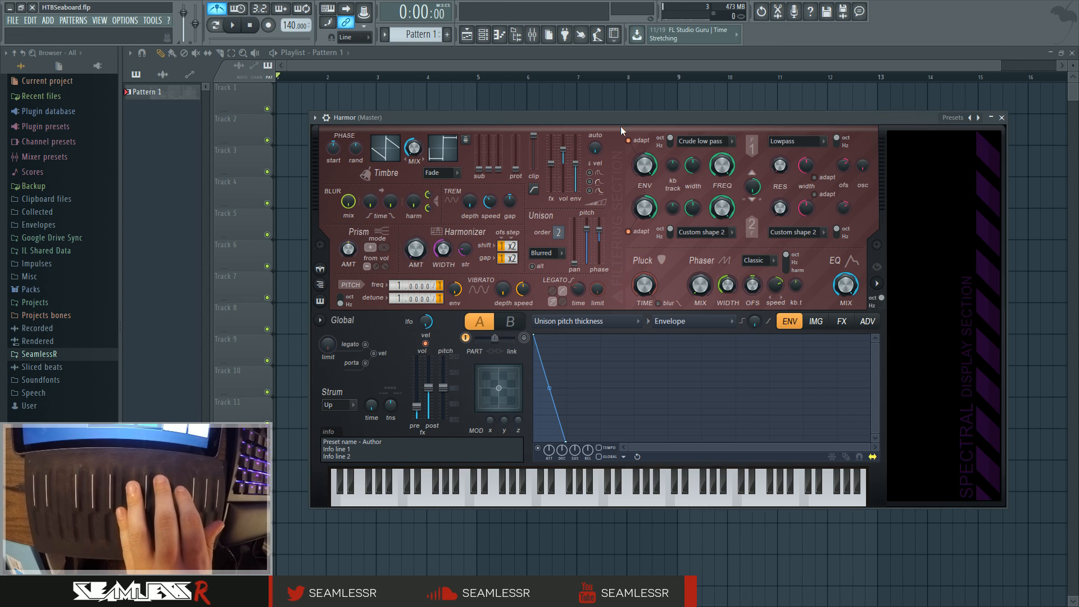
drag(599, 119, 579, 116)
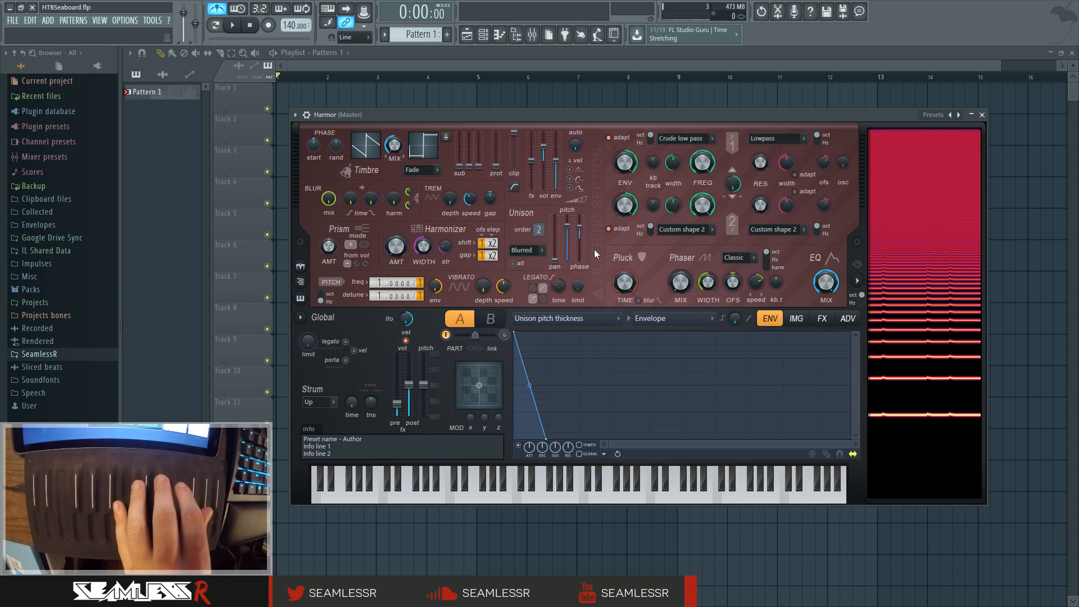
Draw a jagged five-point zigzag on Harmor's Harmonic unison pitch curve, alternating low dips and high peaks.
click(565, 319)
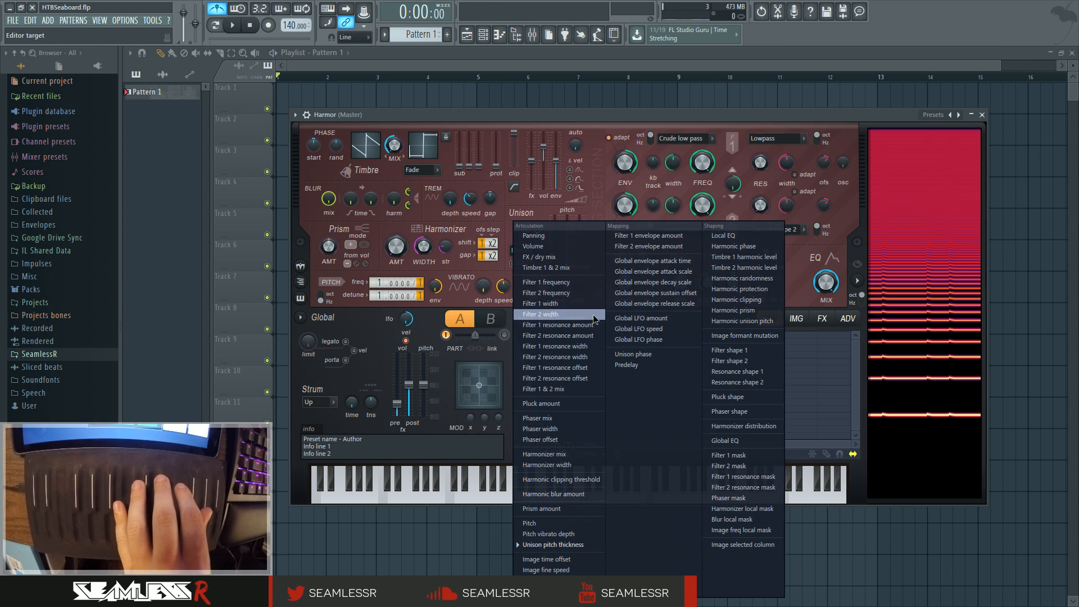
click(757, 320)
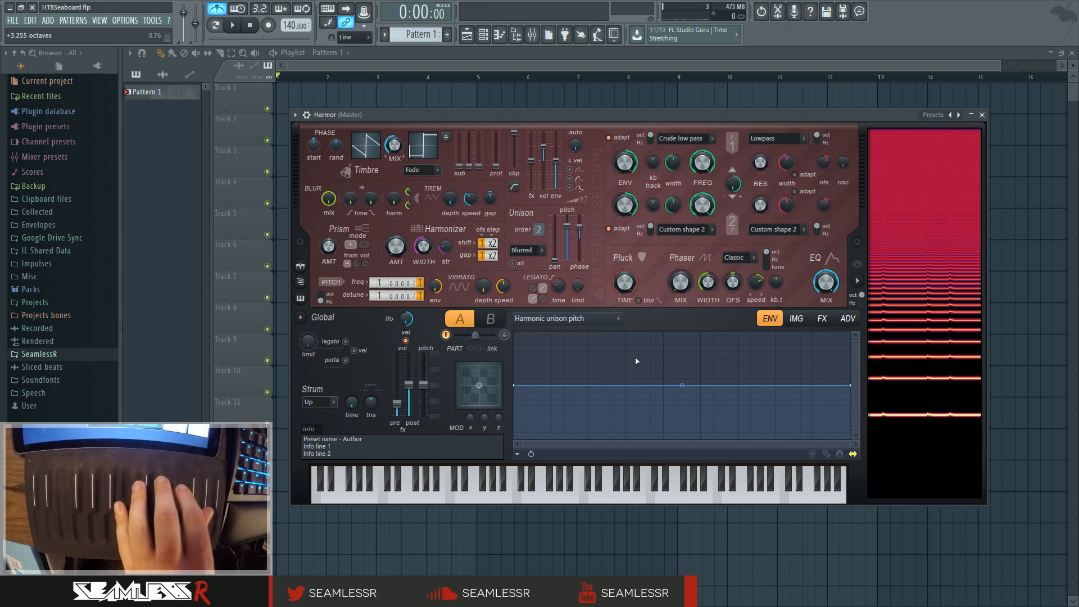
right_click(578, 394)
right_click(641, 439)
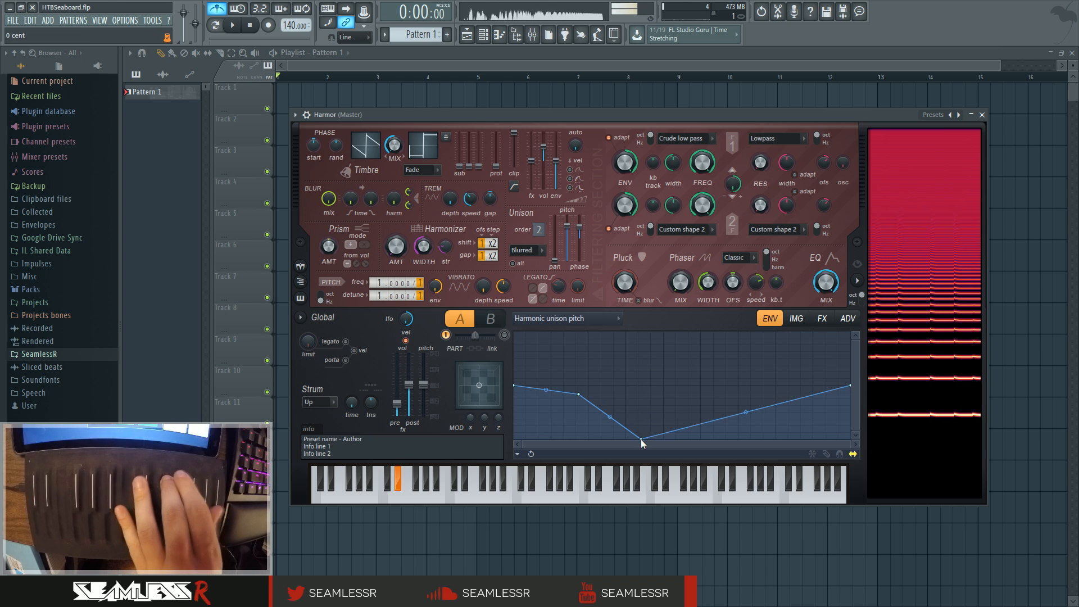
right_click(673, 359)
right_click(716, 420)
right_click(747, 353)
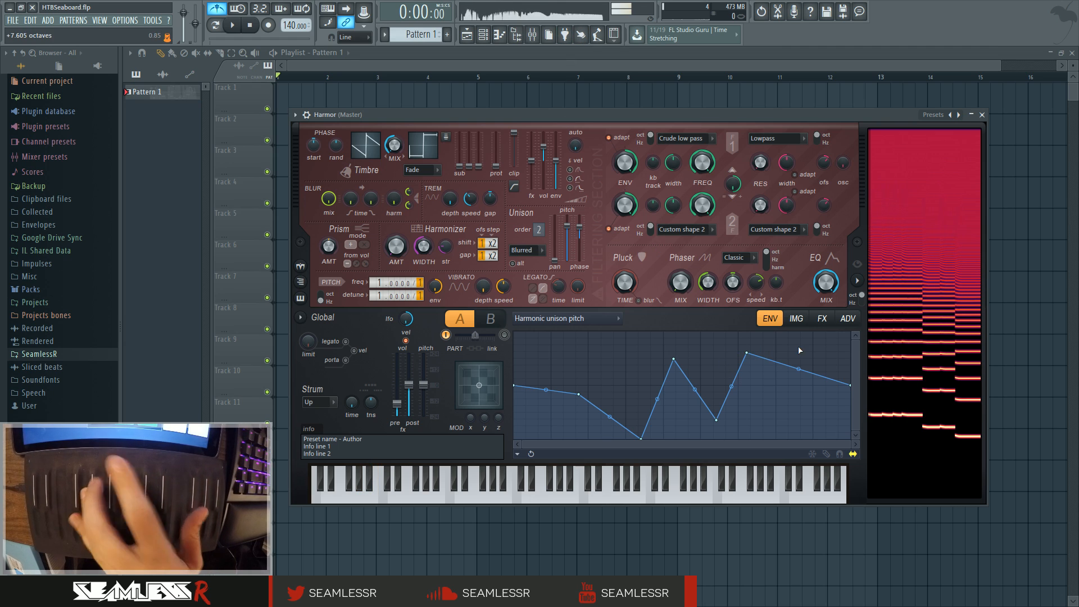
Set Harmor's distortion type to Log and return to the Harmonic unison pitch curve.
click(829, 321)
click(603, 349)
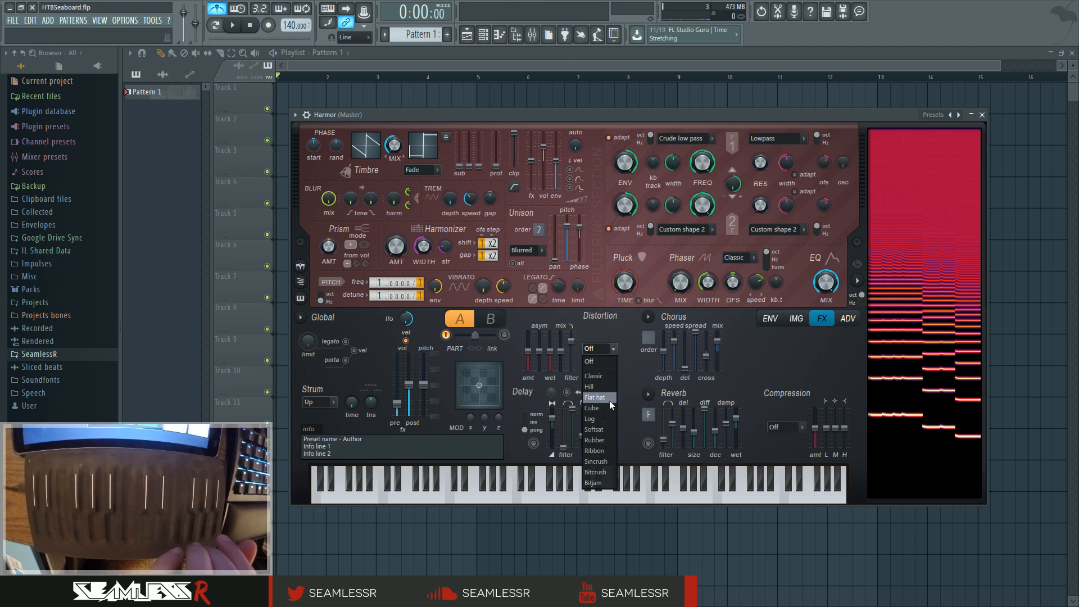
click(607, 419)
click(767, 324)
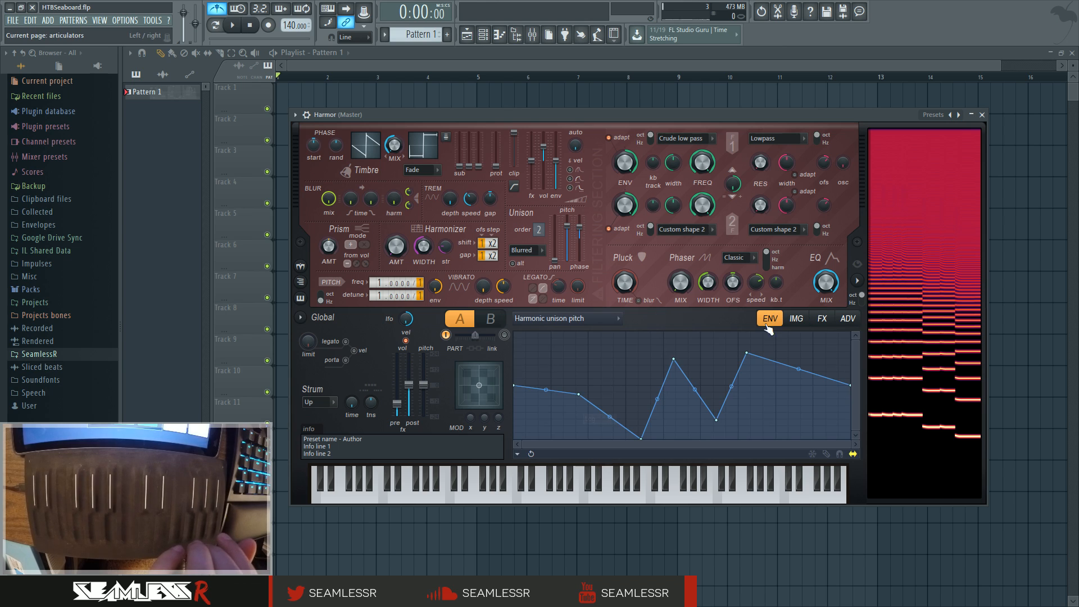
Compare the Unison pitch thickness envelope with the Harmonic unison pitch curve.
click(588, 320)
click(585, 267)
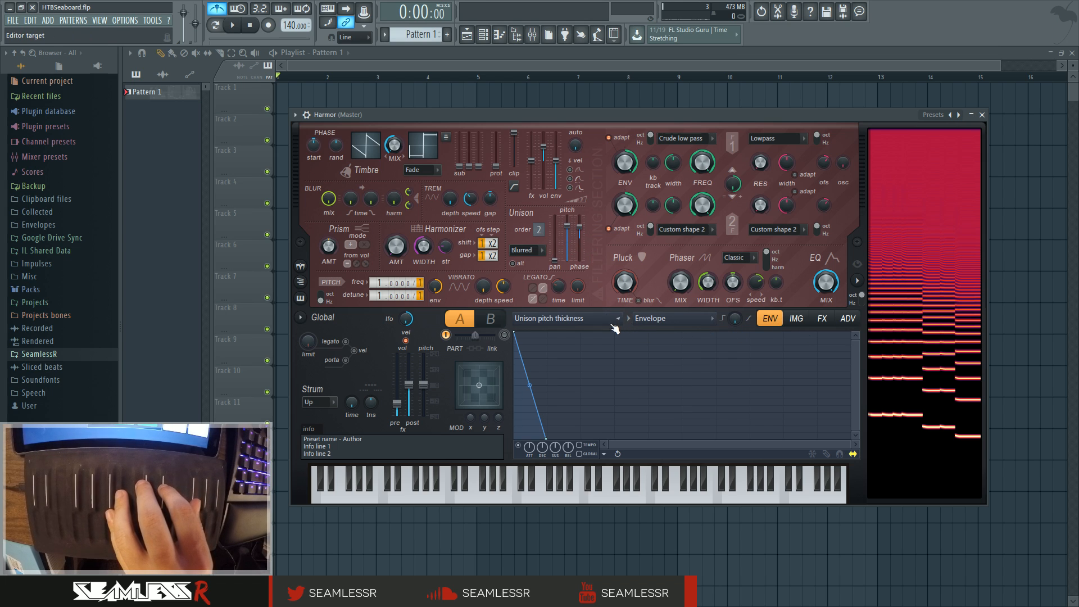
click(613, 325)
click(726, 322)
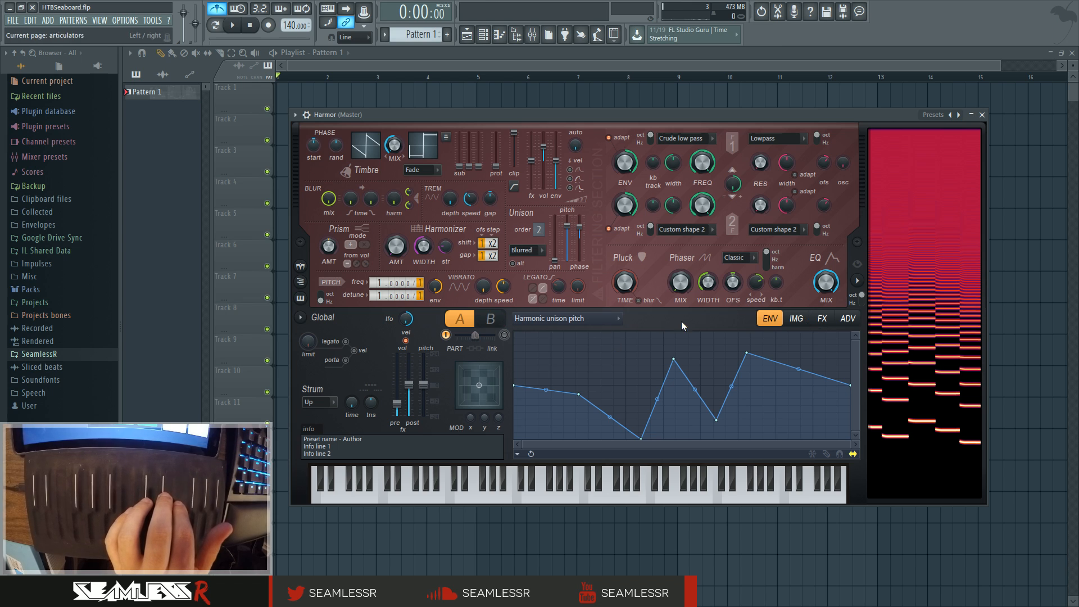
Reset Harmor's pre-FX volume and lower the post-FX volume.
middle_click(401, 395)
drag(409, 404, 408, 406)
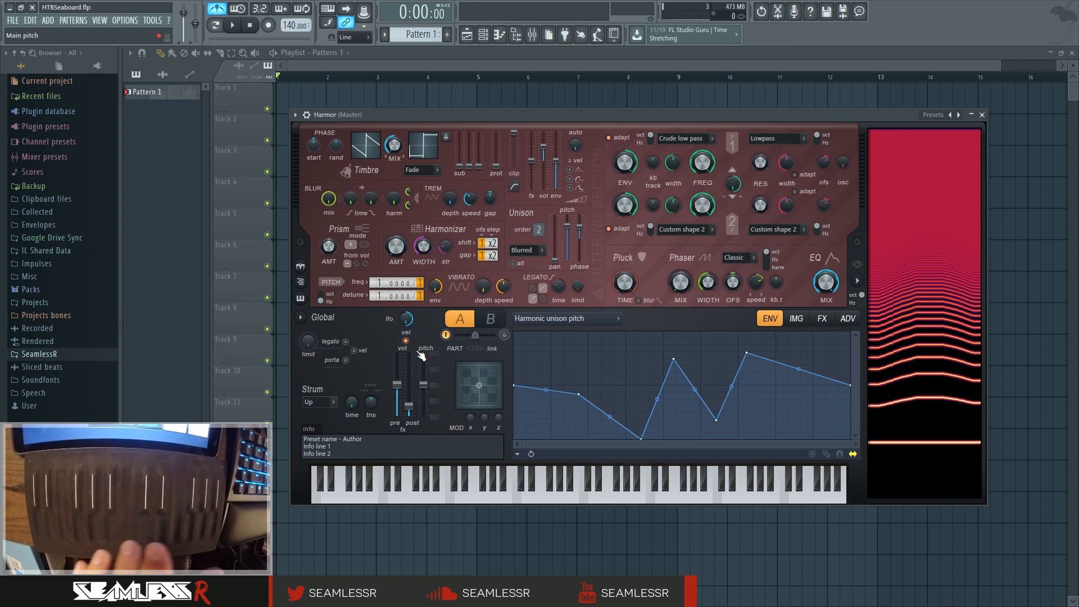
Try a harmonic detuning multiplier of 1.0200 with a frequency ratio of 1.9800/2, and reset both.
drag(396, 296, 396, 289)
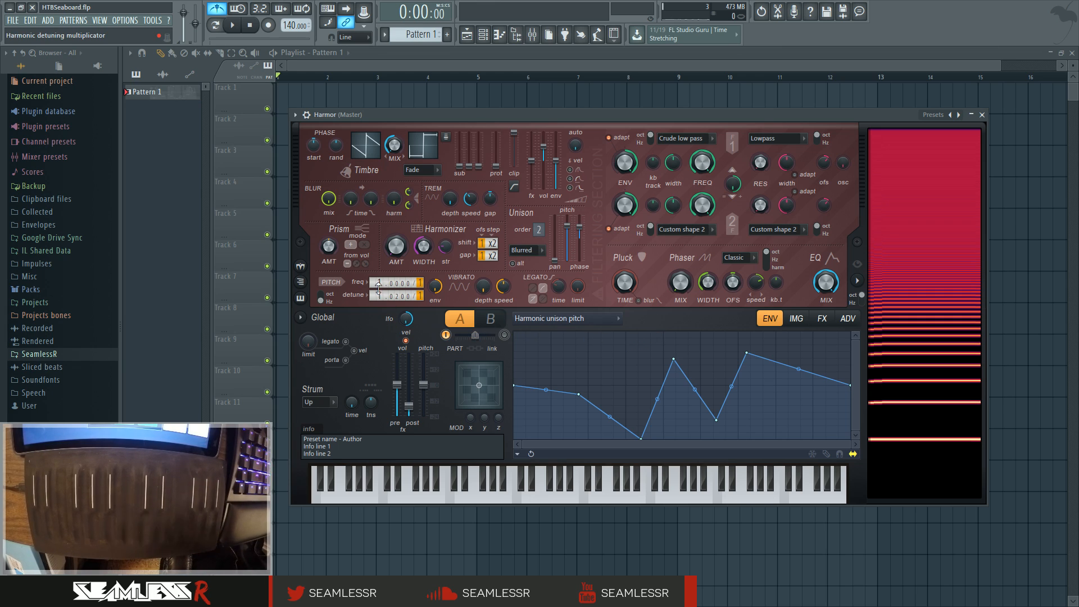
drag(375, 286, 381, 280)
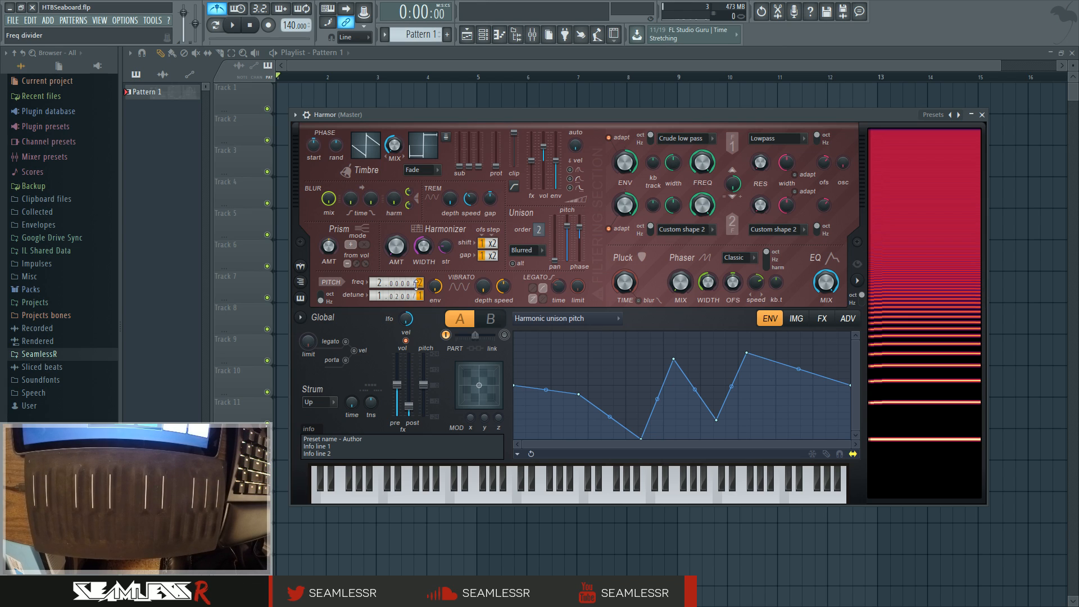
drag(397, 282, 396, 286)
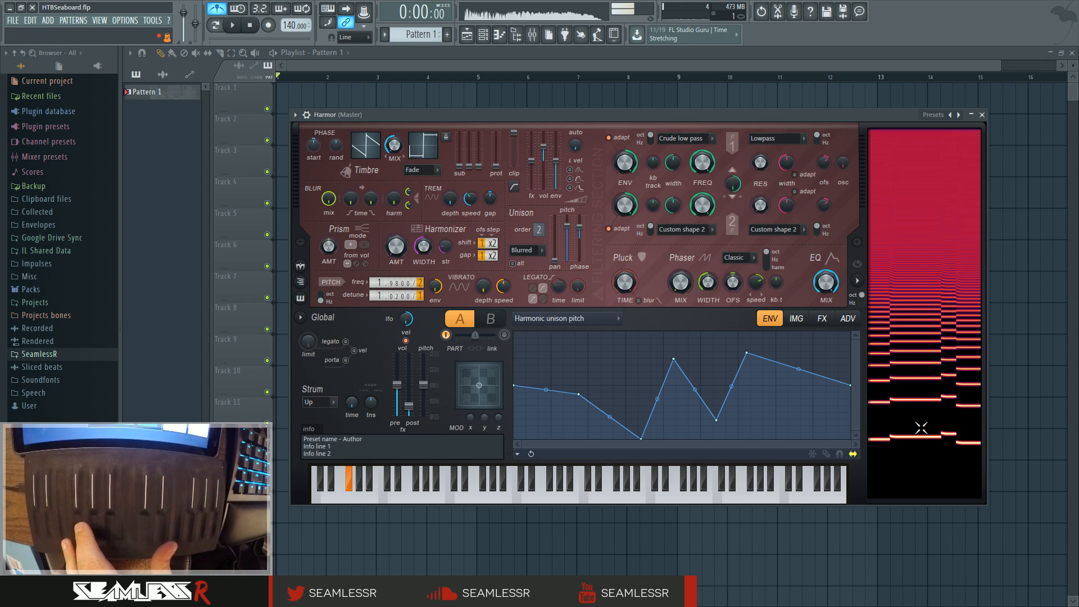
middle_click(398, 283)
middle_click(400, 295)
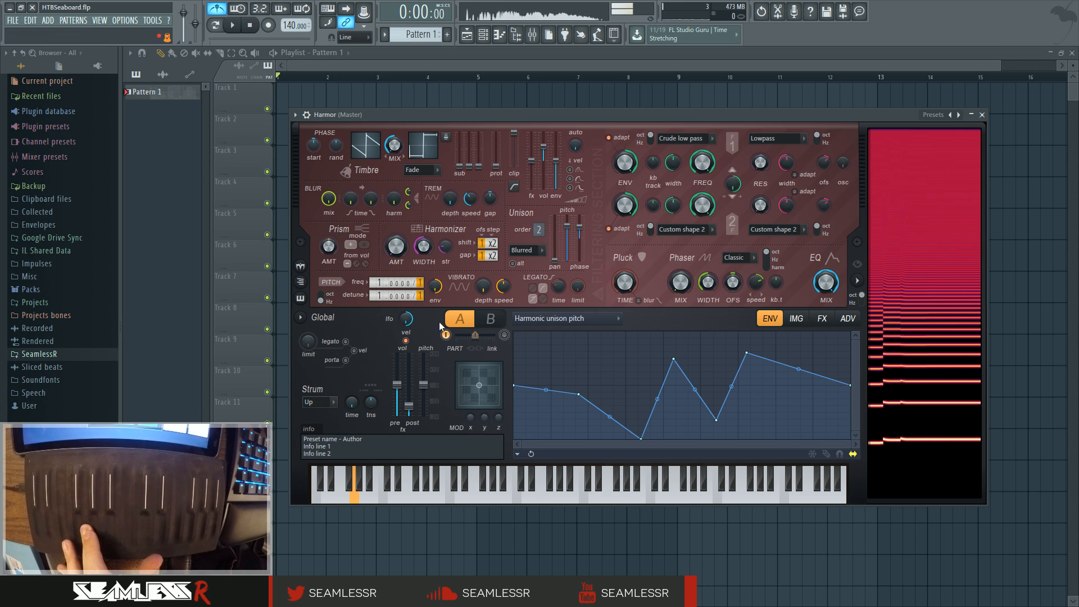
Set the harmonic detuning multiplier to 1.0300 and the frequency ratio to 1.9700/2.
scroll(400, 295, up, 1)
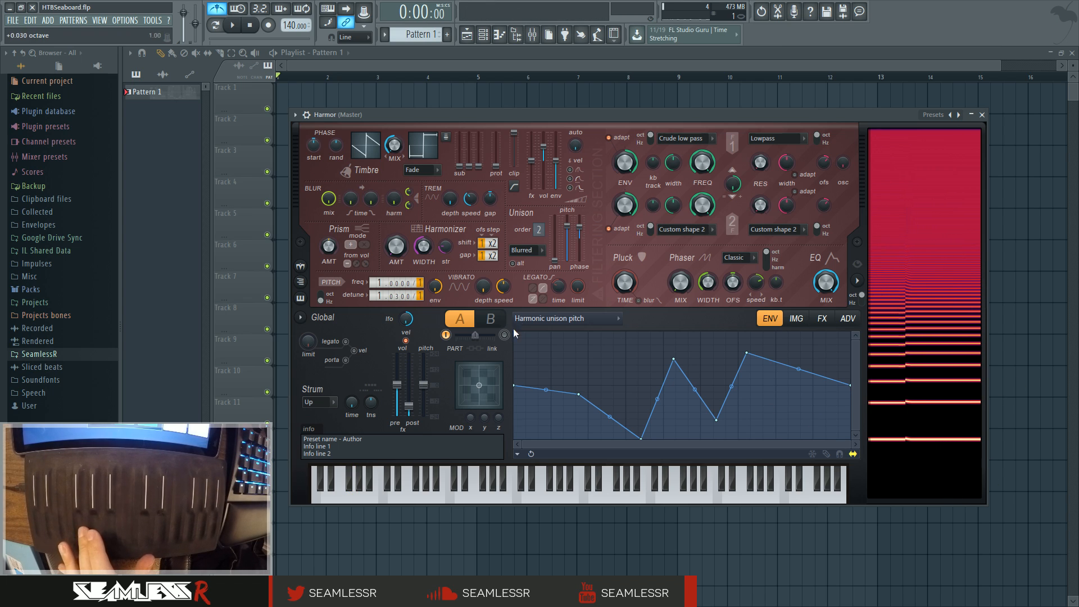
scroll(376, 283, up, 1)
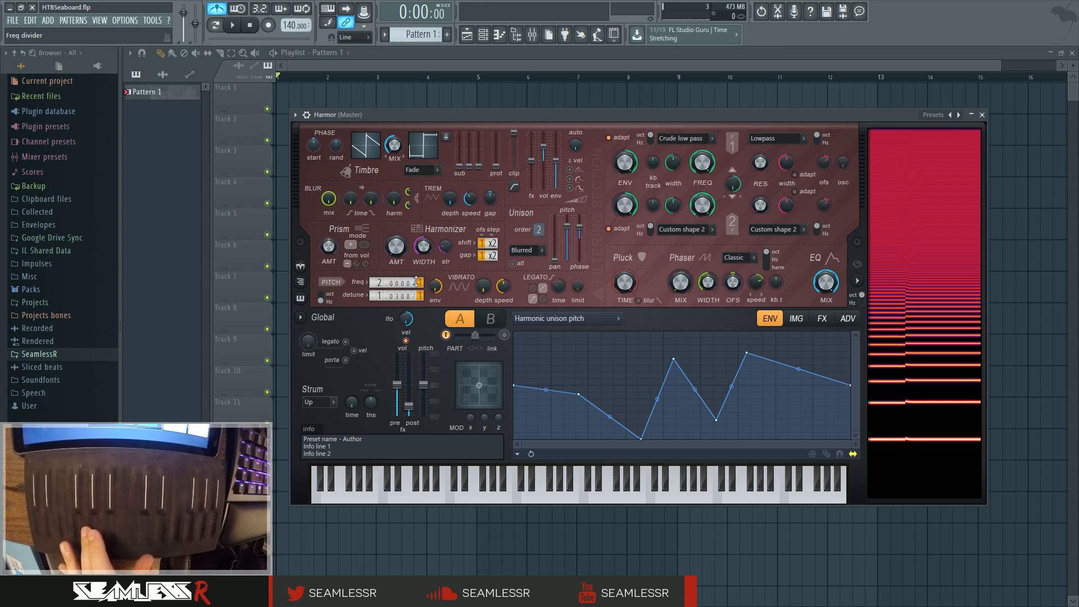
scroll(393, 283, down, 1)
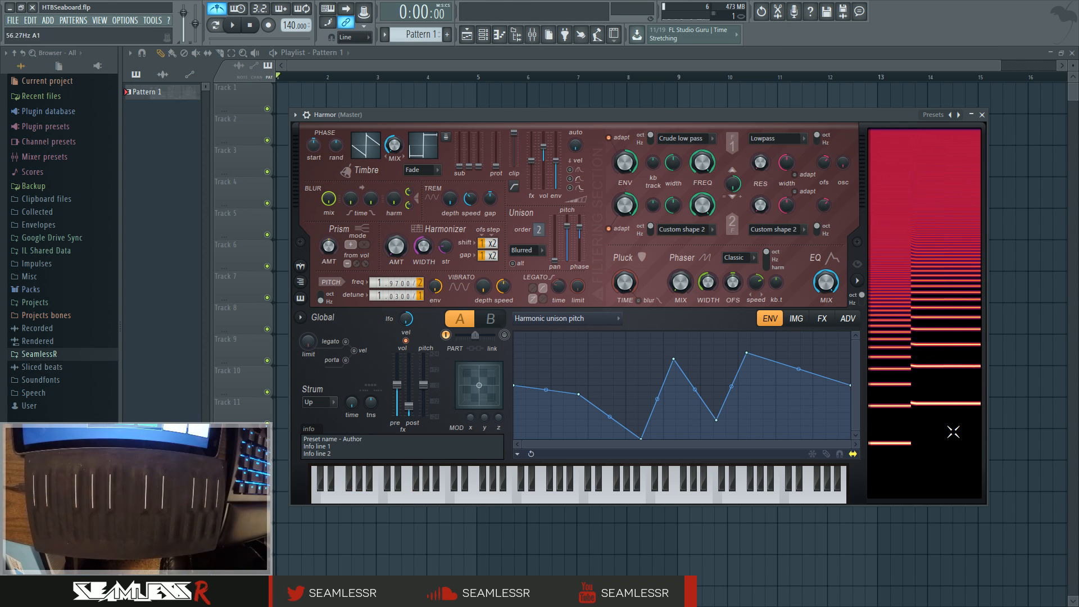
Try the unison pitch thickness at about 16% with its envelope disabled, and go back to the Harmonic unison pitch curve.
right_click(568, 234)
click(570, 243)
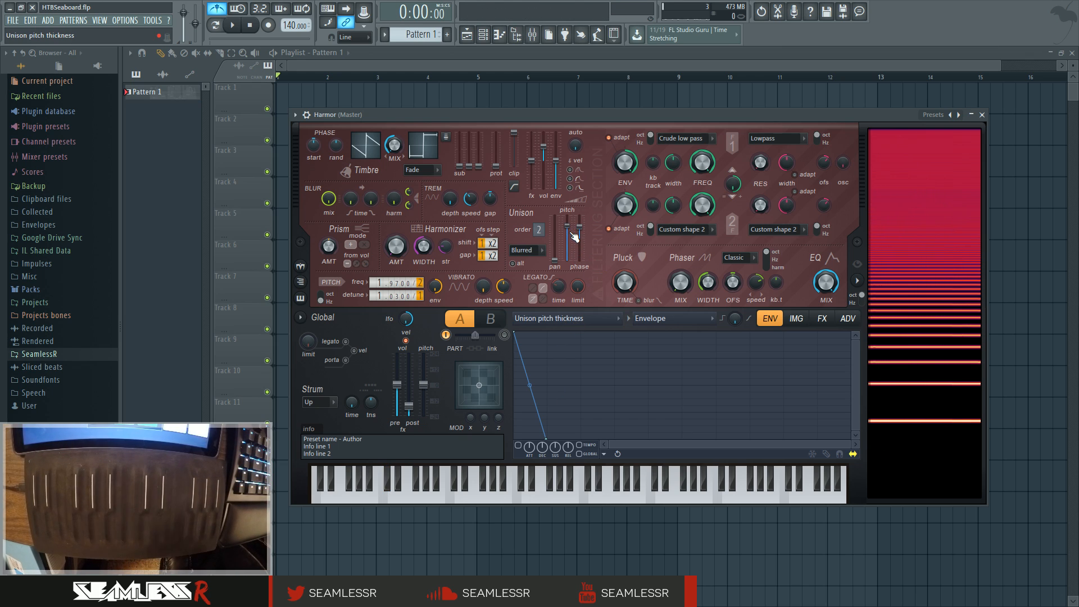
click(574, 236)
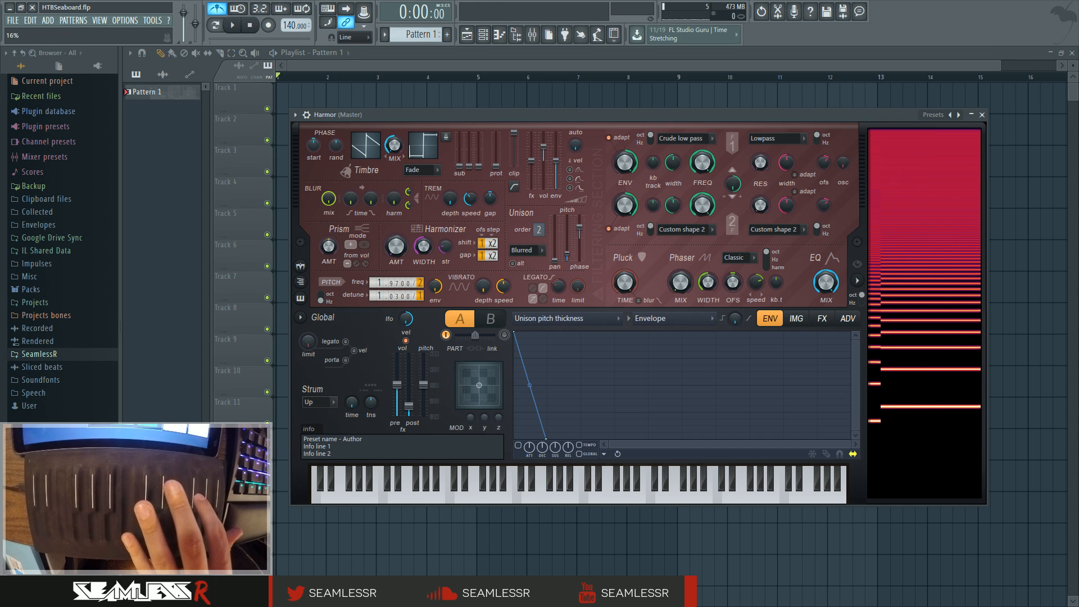
click(616, 318)
click(732, 320)
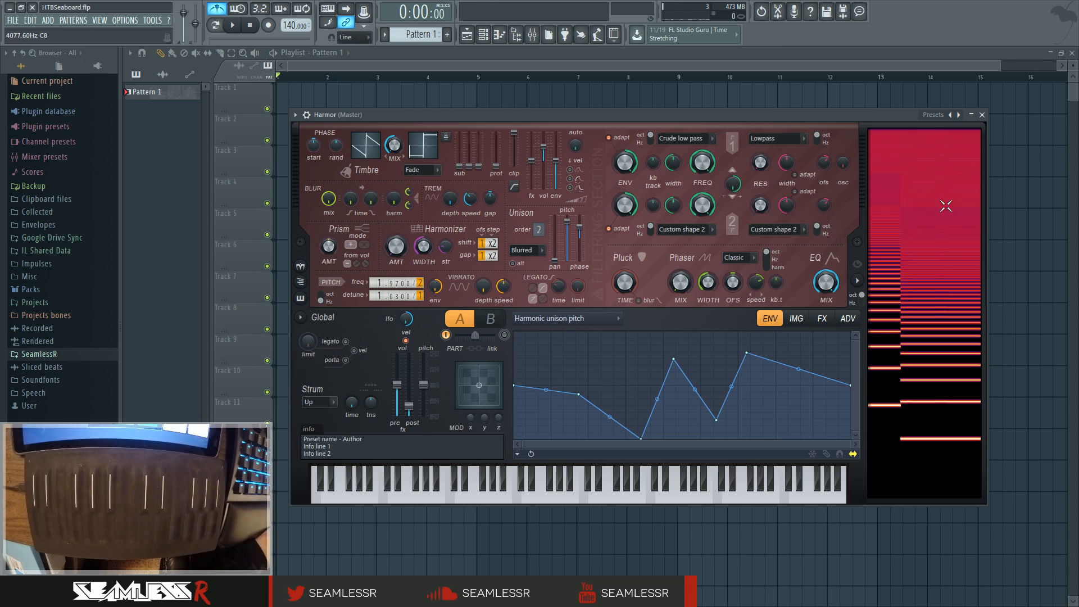
Bring up the Unison pitch thickness articulator and re-enable its envelope.
right_click(560, 221)
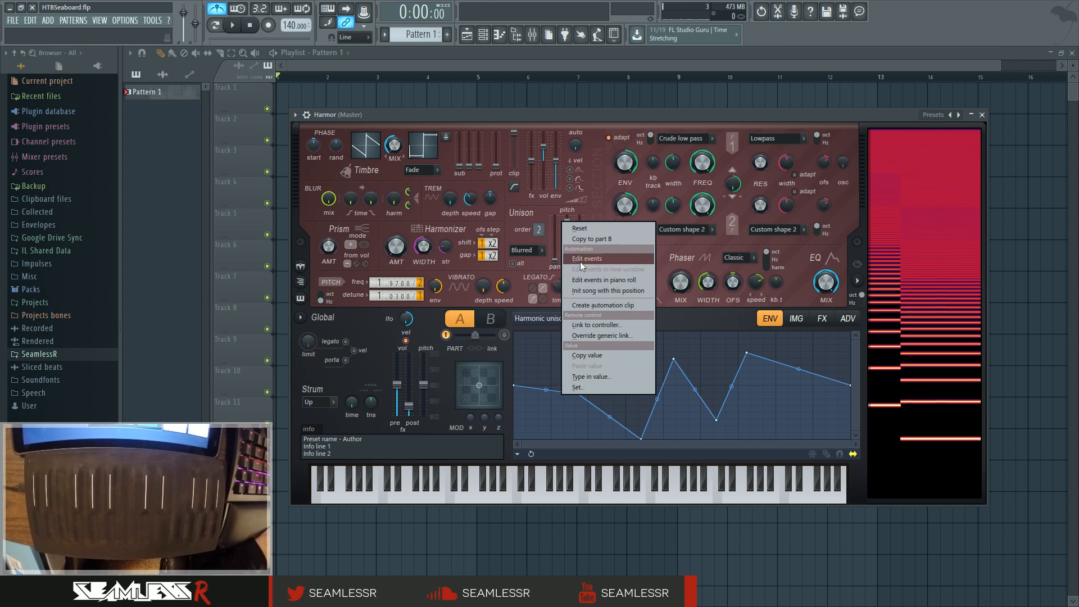
click(548, 247)
right_click(557, 240)
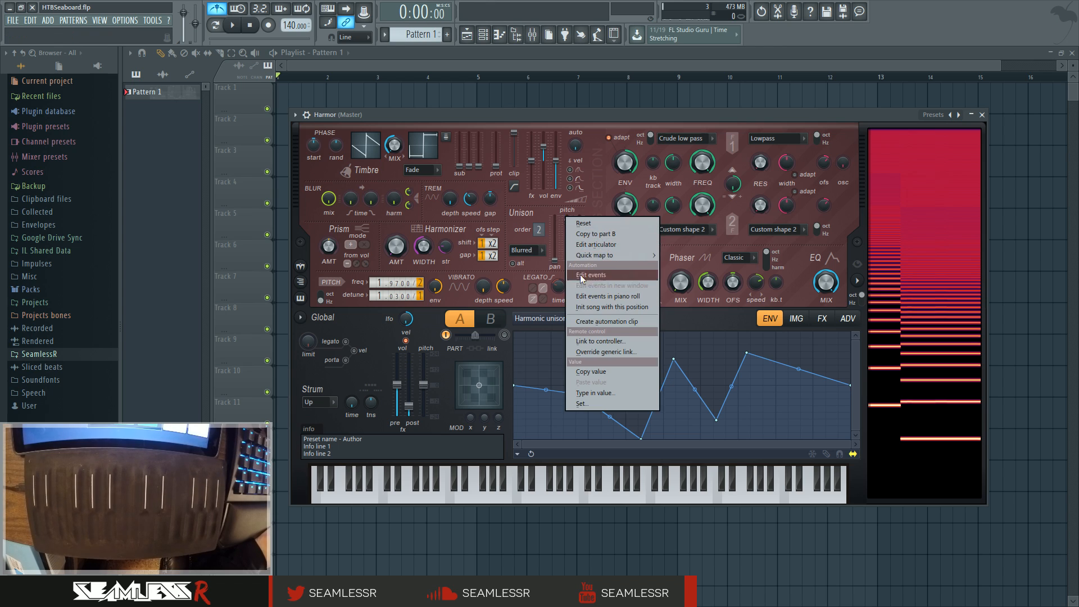
click(586, 247)
click(519, 445)
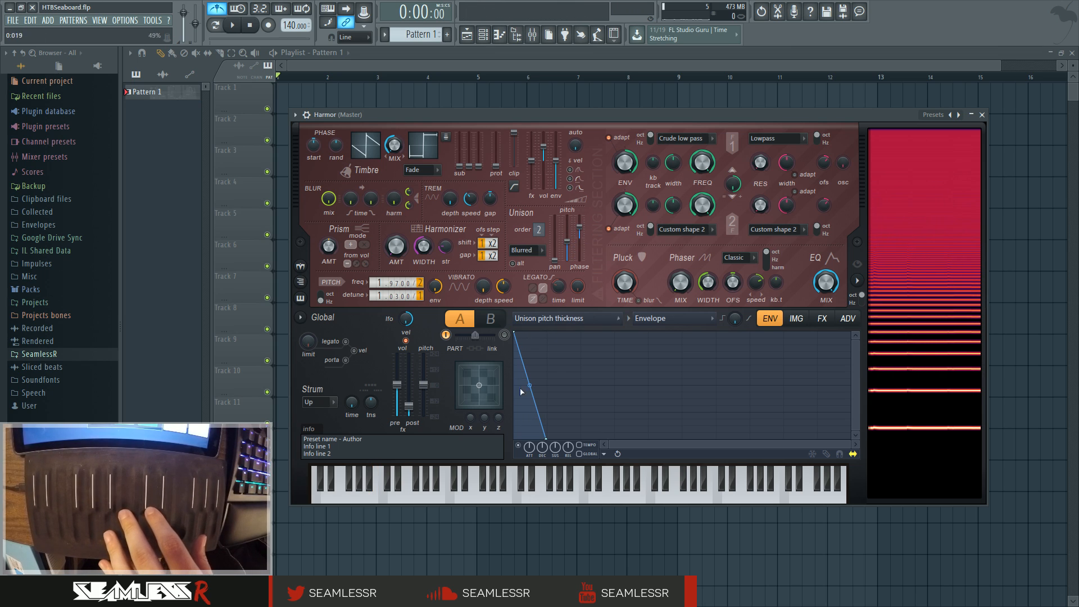
Raise the unison pitch thickness close to maximum and set the unison order to 5.
drag(573, 243, 572, 223)
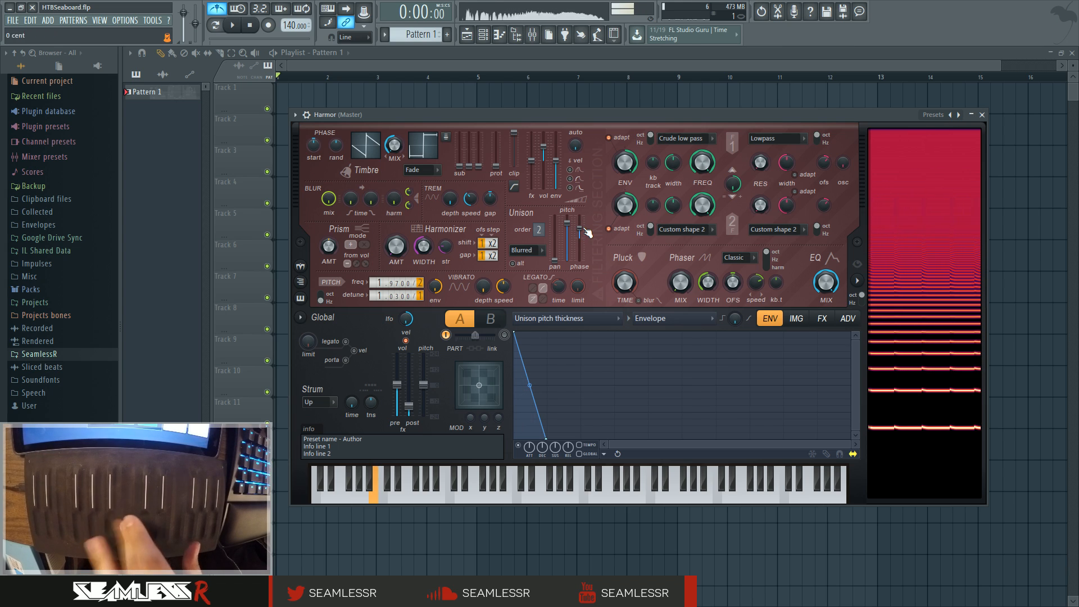
scroll(538, 229, up, 3)
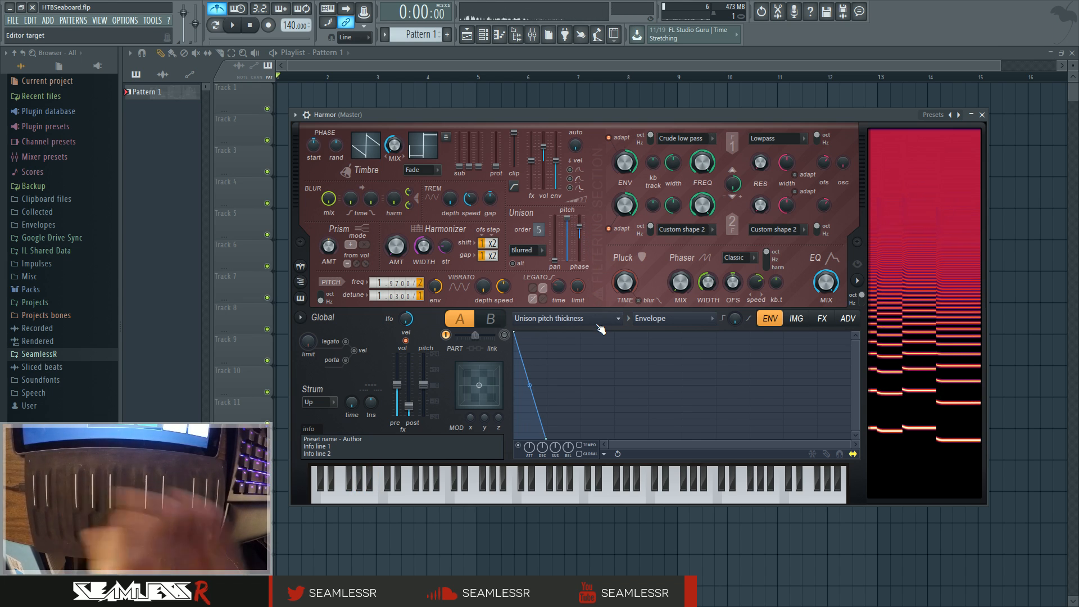
Add points to the lower half of the Local EQ curve, test a deep cut and strong boost at its start, and settle on a slight boost.
click(600, 319)
click(742, 236)
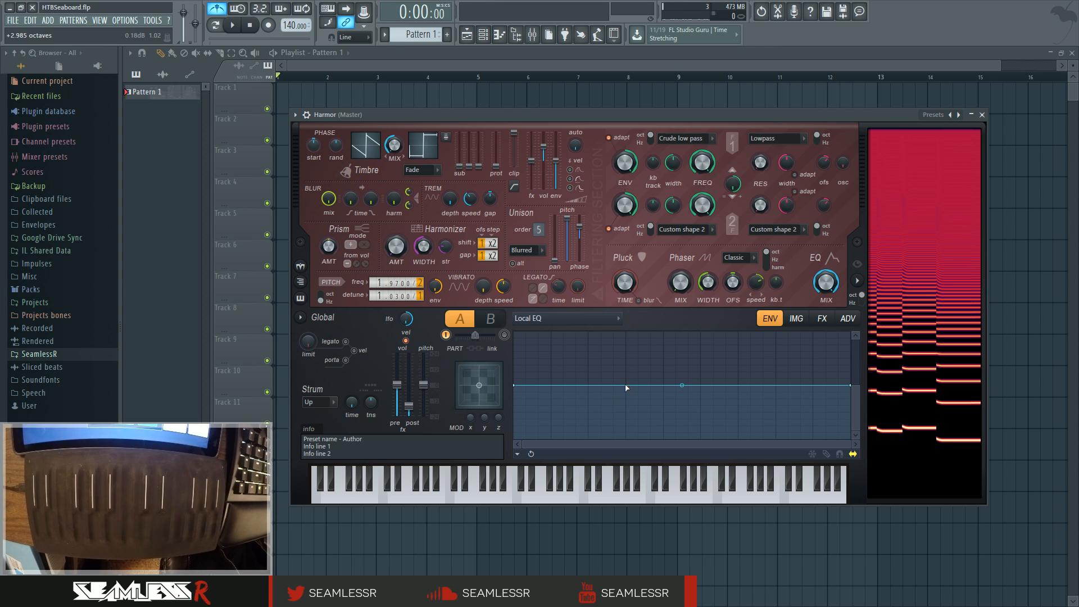
right_click(551, 385)
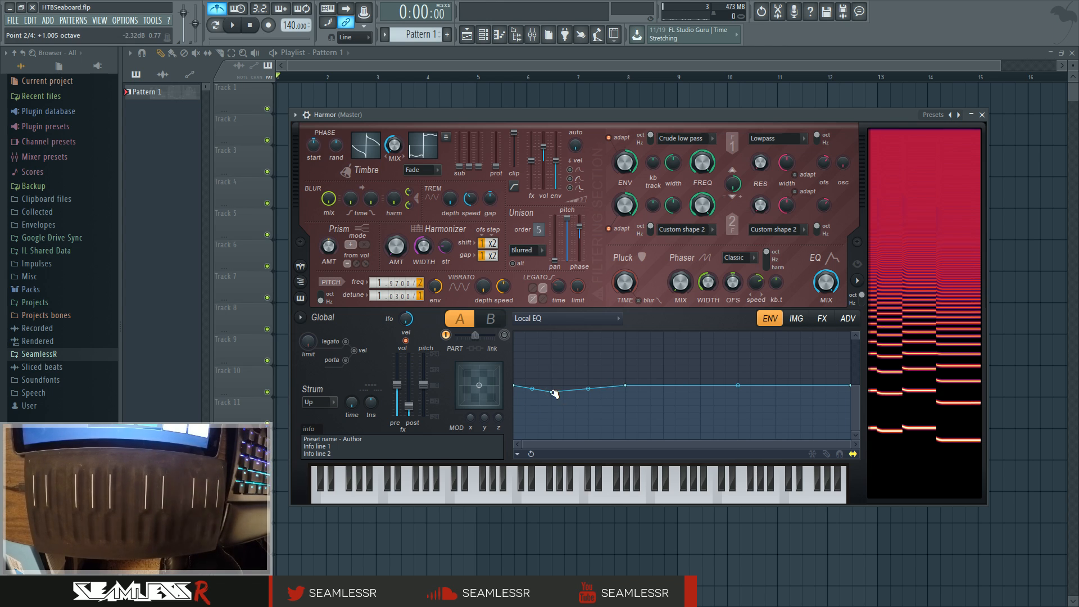
drag(513, 386, 514, 438)
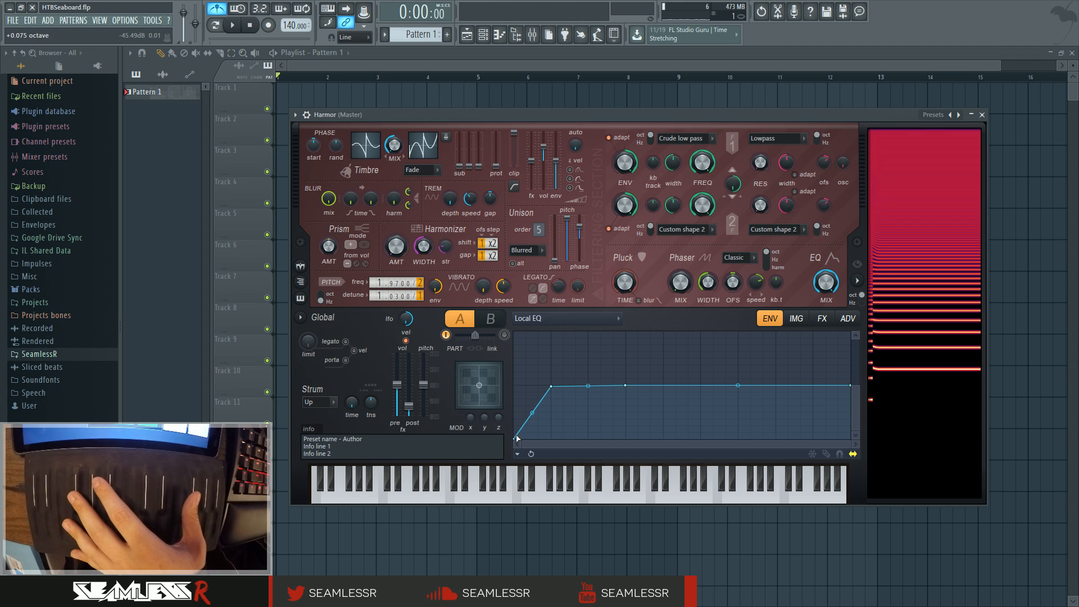
drag(515, 438, 516, 297)
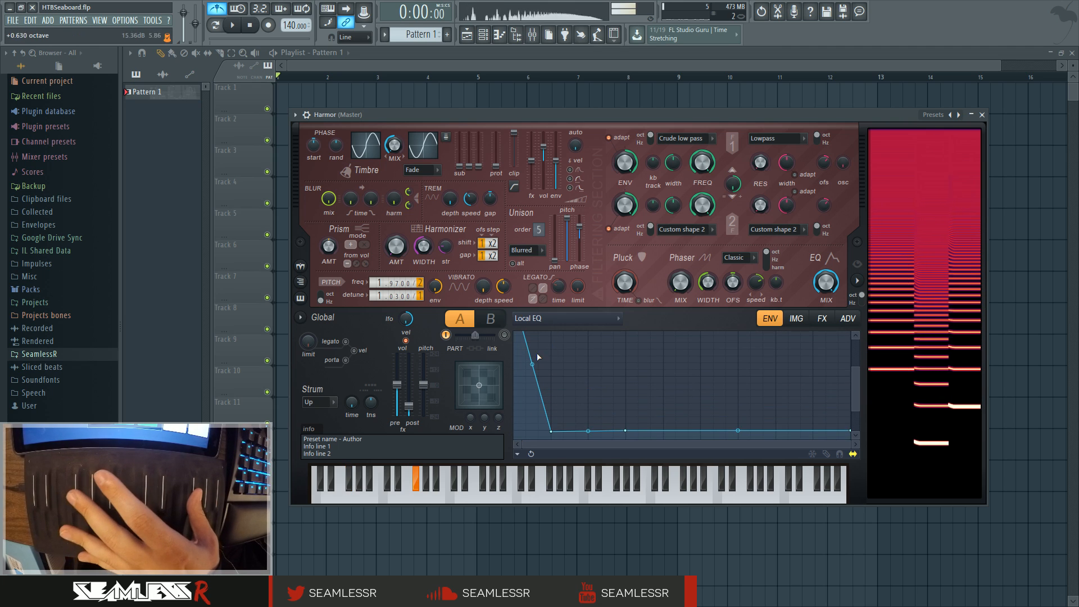
drag(856, 368, 855, 337)
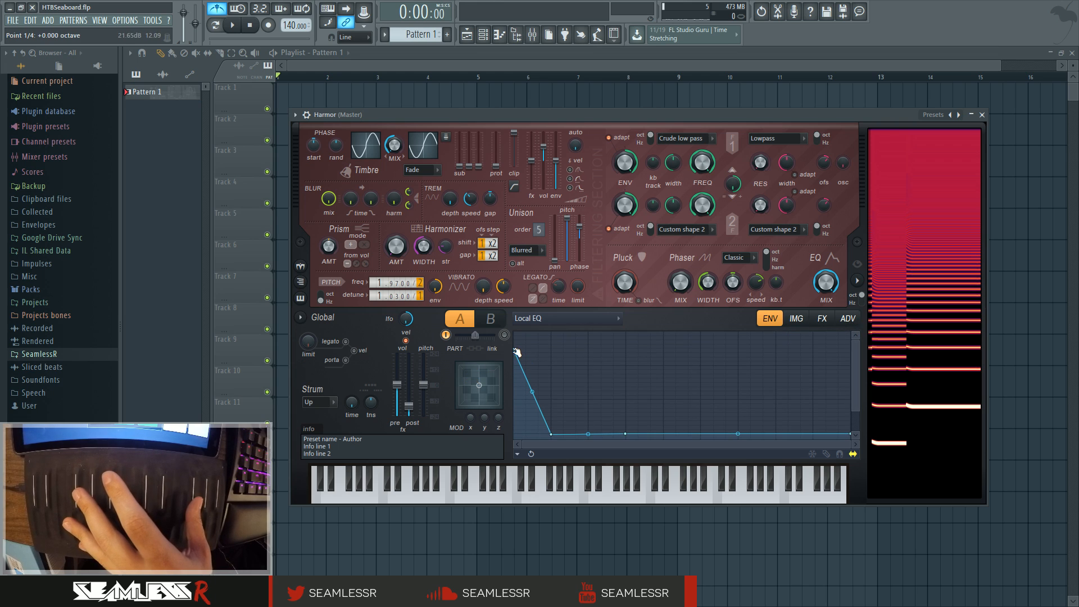
drag(515, 352, 543, 424)
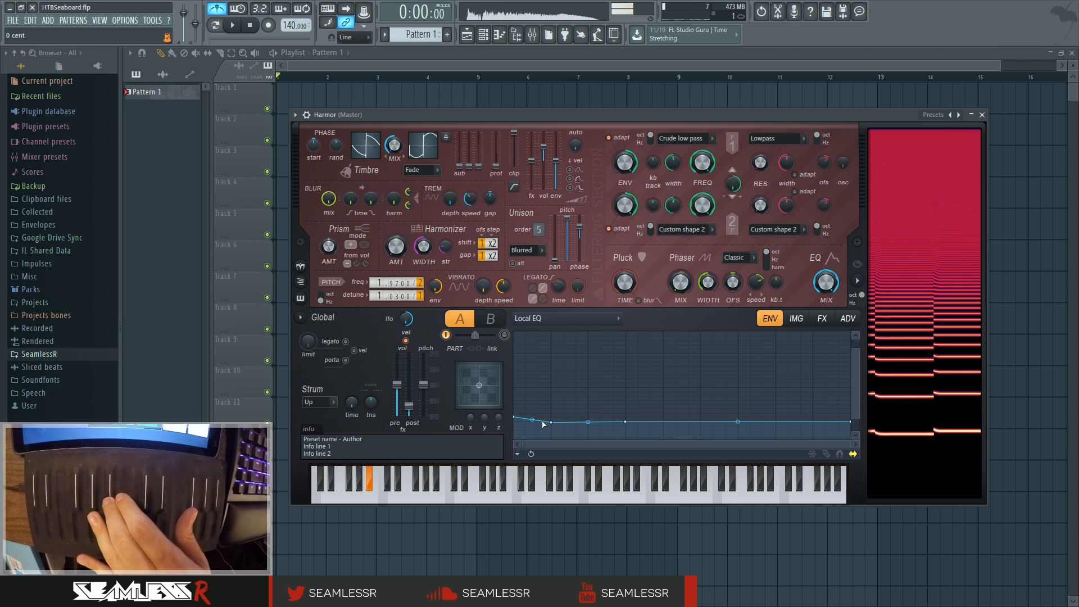
Add peaks and dips across the Local EQ's mid and high range, including a dip of about -9.85 dB near +4.08 octaves.
right_click(604, 403)
right_click(703, 399)
right_click(730, 426)
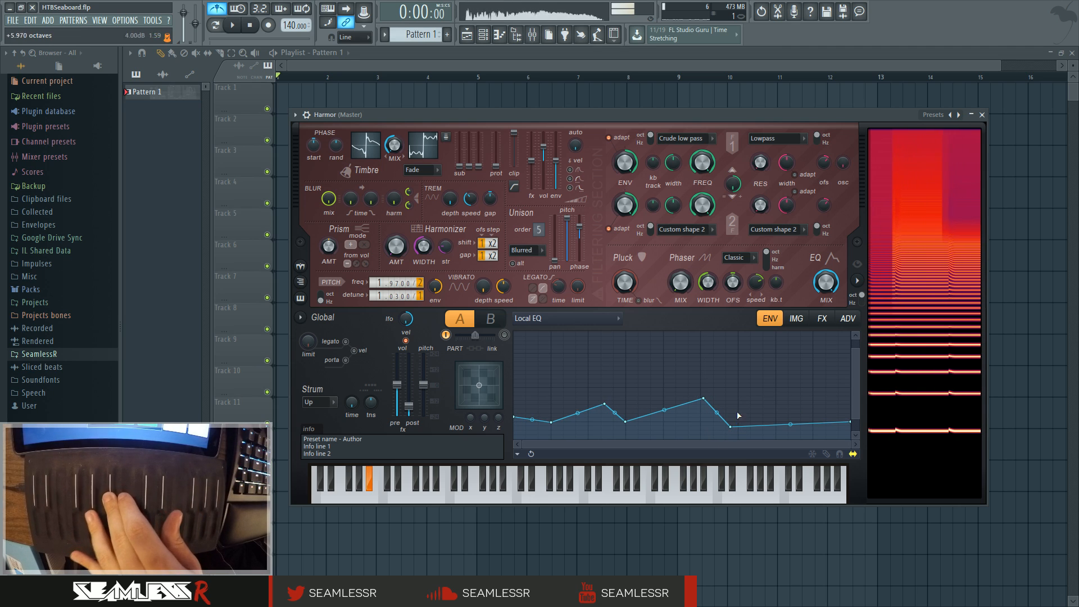
right_click(761, 387)
drag(761, 388, 731, 405)
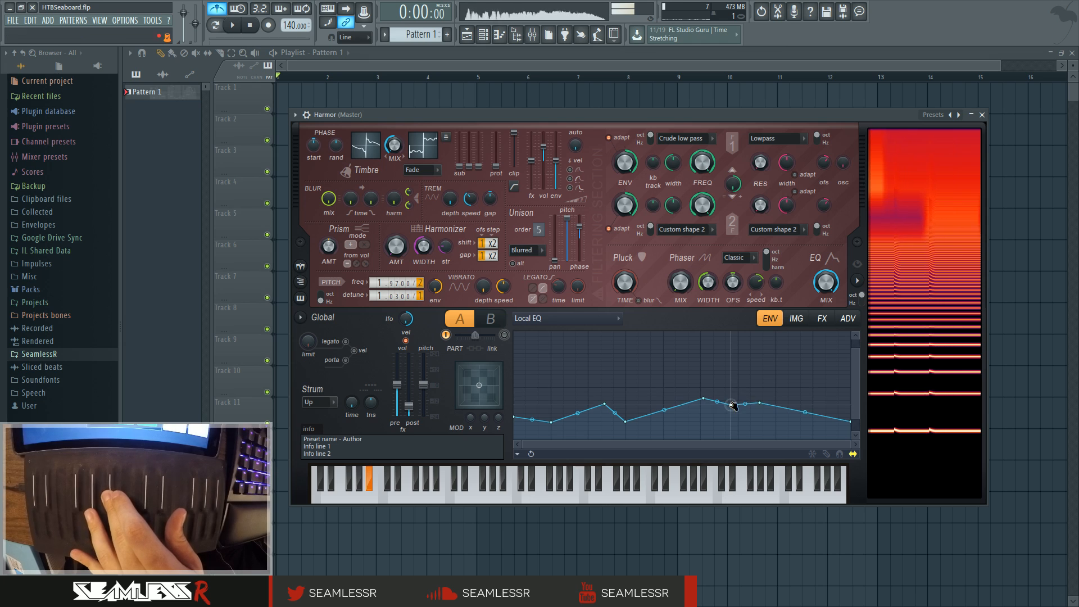
right_click(674, 428)
mouse_move(674, 428)
mouse_down()
mouse_move(646, 436)
mouse_move(668, 434)
mouse_up()
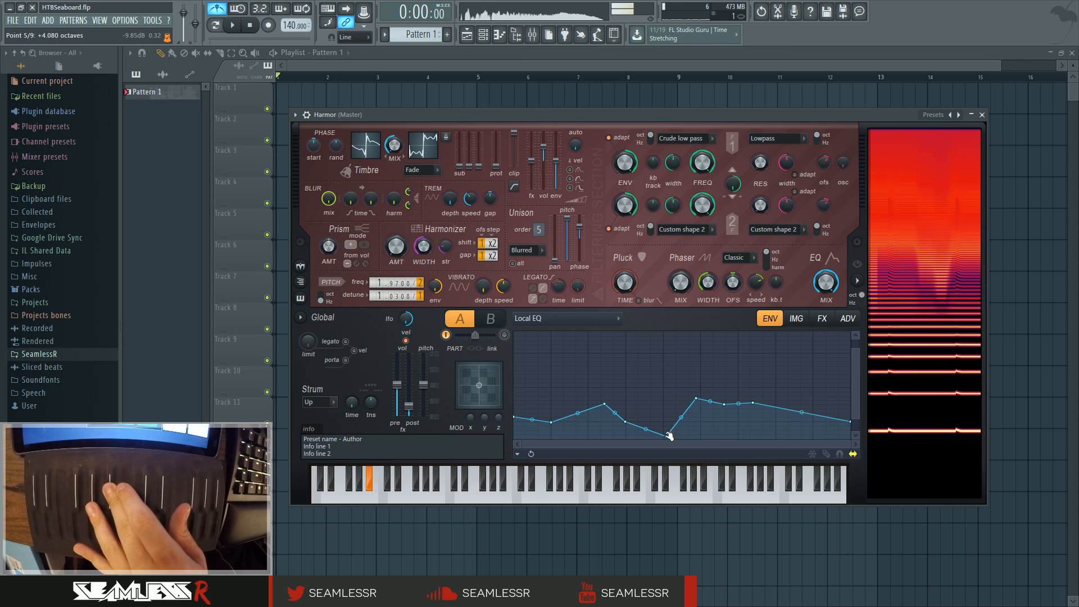
Lower the Local EQ's low-mid peak and carve a deep cut just after it.
drag(605, 403, 626, 444)
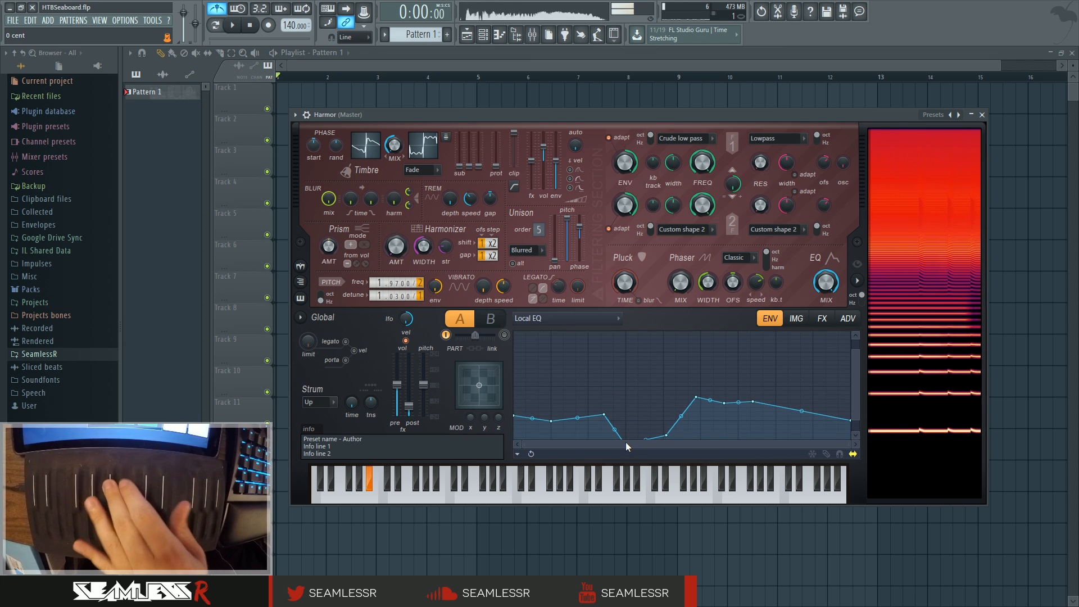
right_click(774, 406)
drag(774, 406, 784, 412)
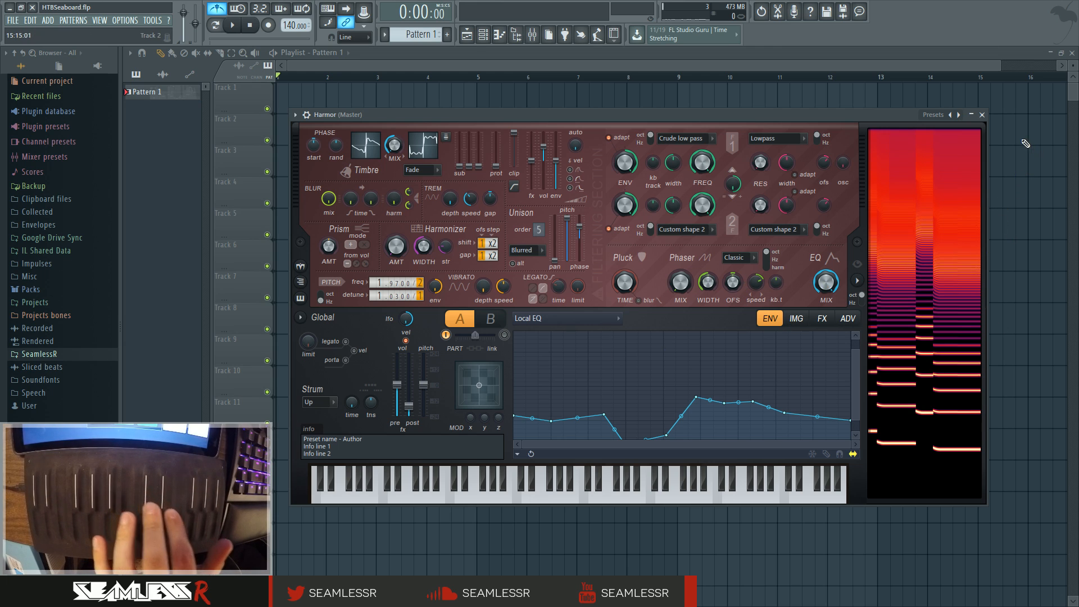
Open the Harmor inside Patcher and examine the envelope and Keyboard mapping of its unison pitch thickness.
click(989, 116)
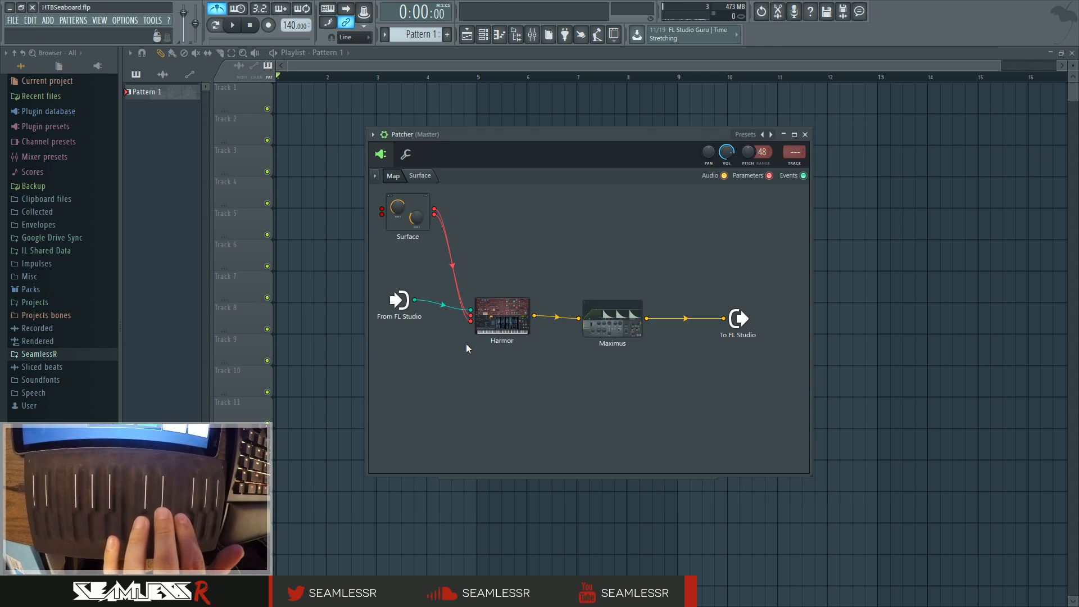
click(496, 311)
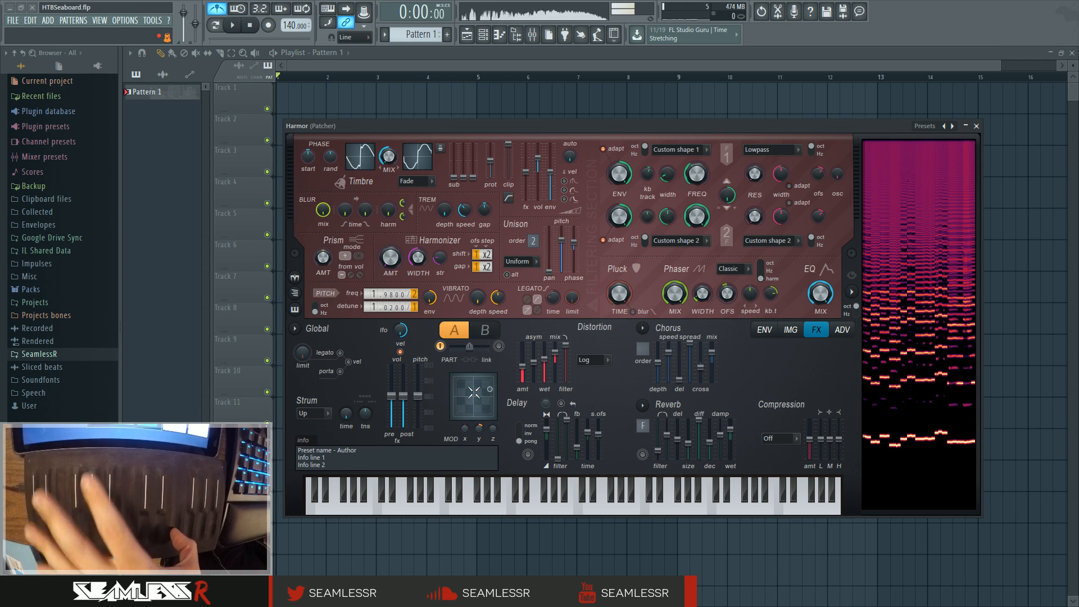
right_click(560, 248)
click(578, 277)
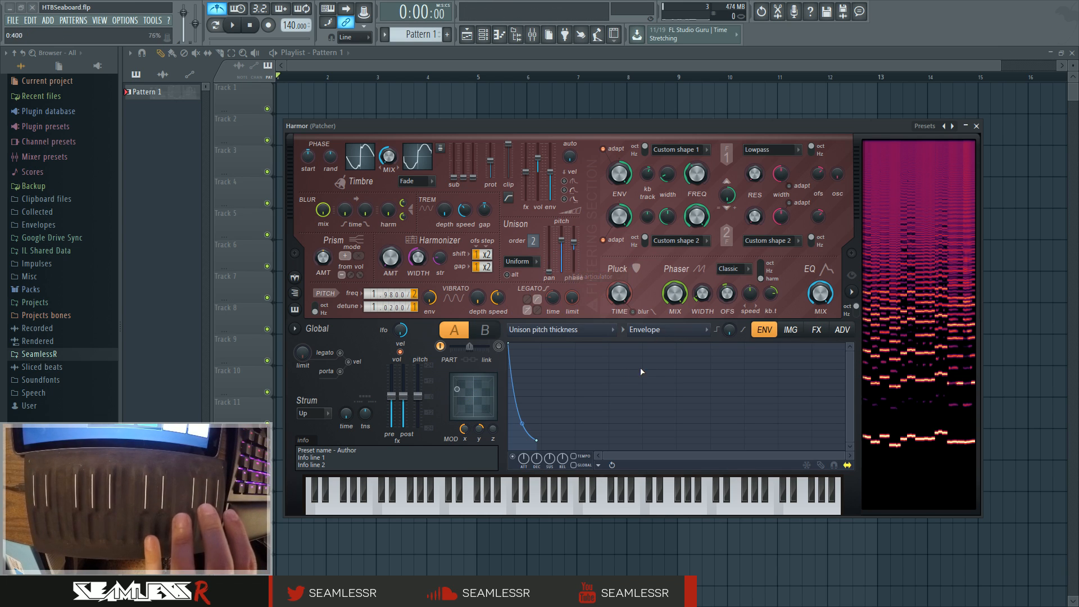
click(607, 330)
click(498, 327)
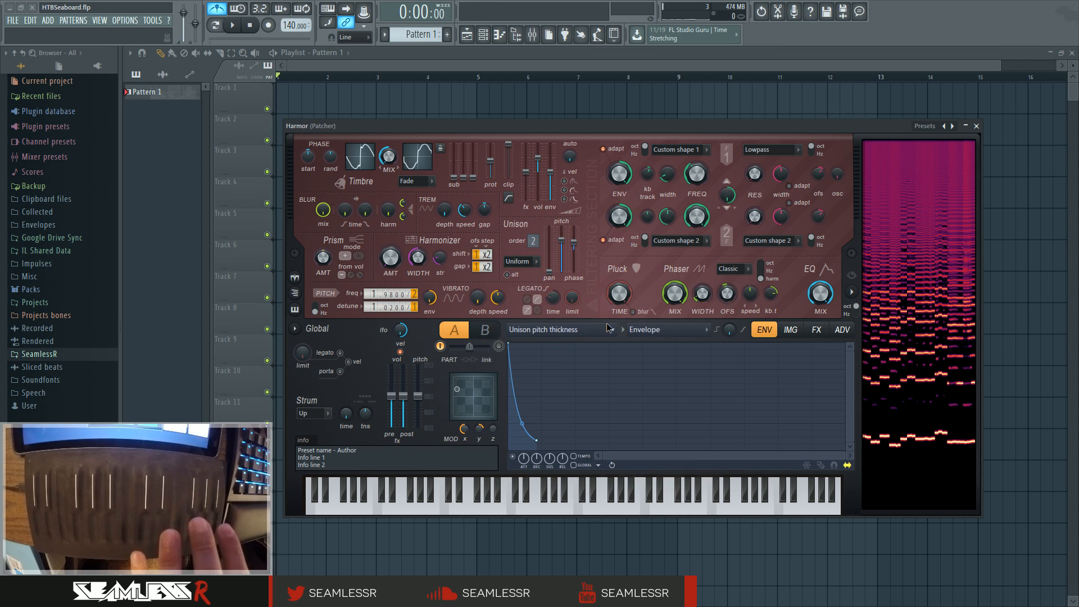
click(646, 330)
click(640, 368)
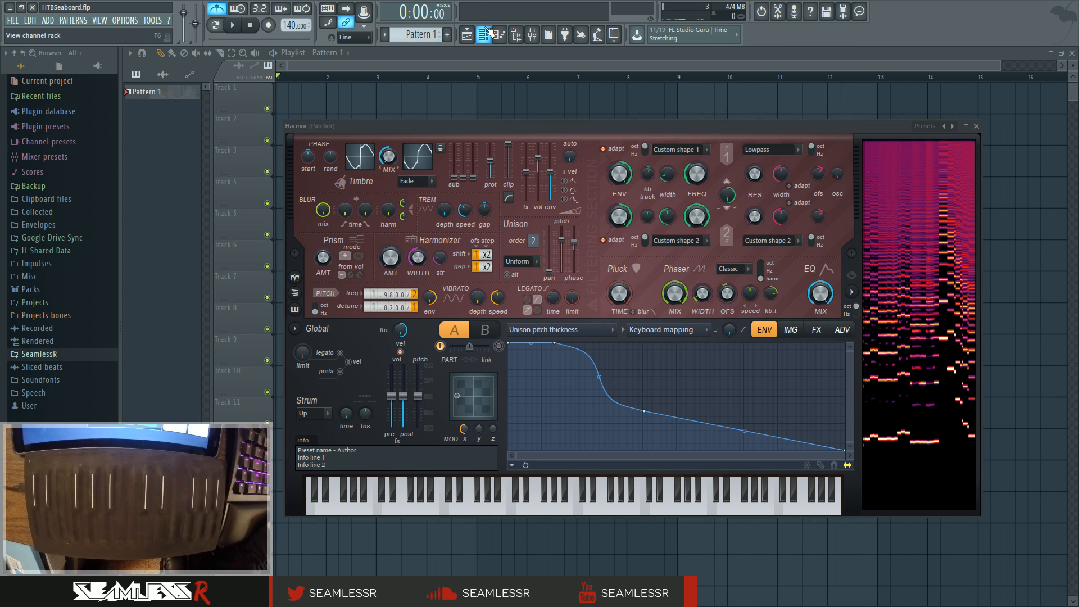
Close and reopen Patcher's Harmor, and bring up the unison phase articulator.
click(976, 126)
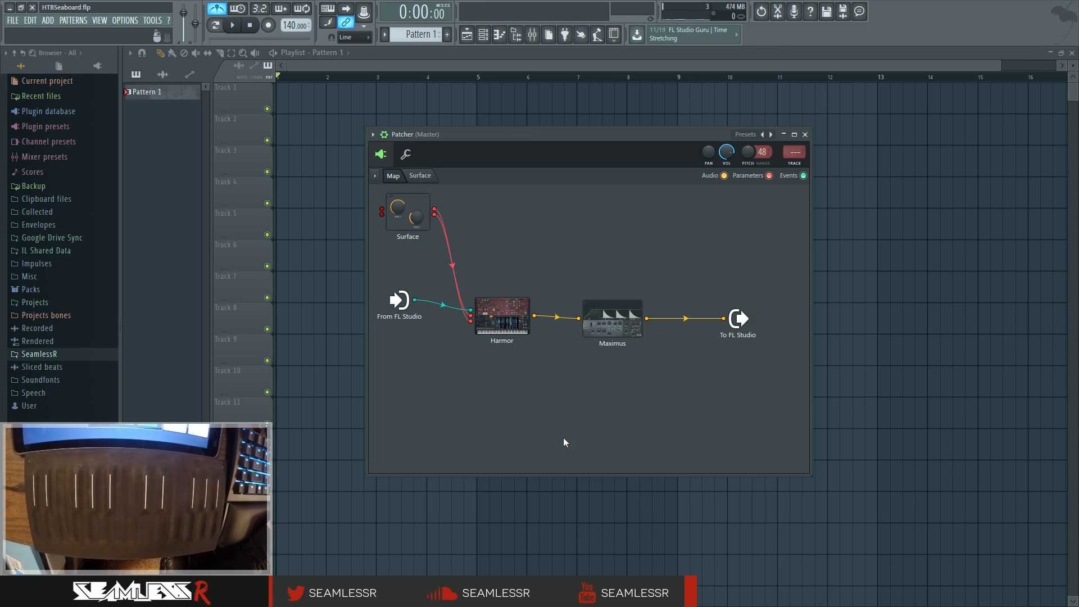
click(525, 321)
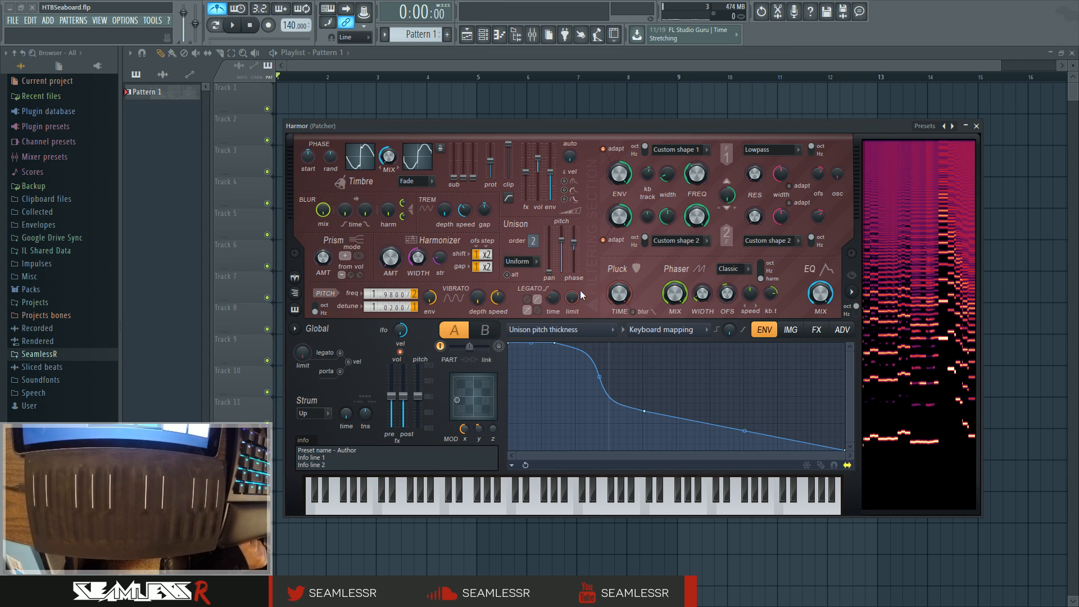
right_click(575, 247)
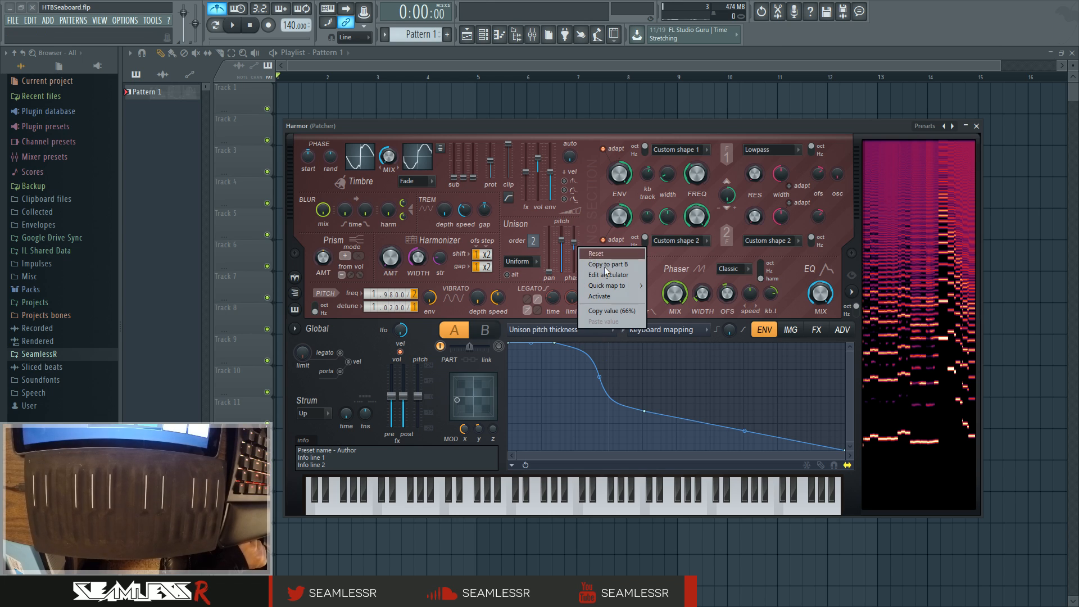
click(621, 301)
Switch the articulator editor to Filter 1 frequency to examine its Modulation X mapping and the available sources.
click(601, 329)
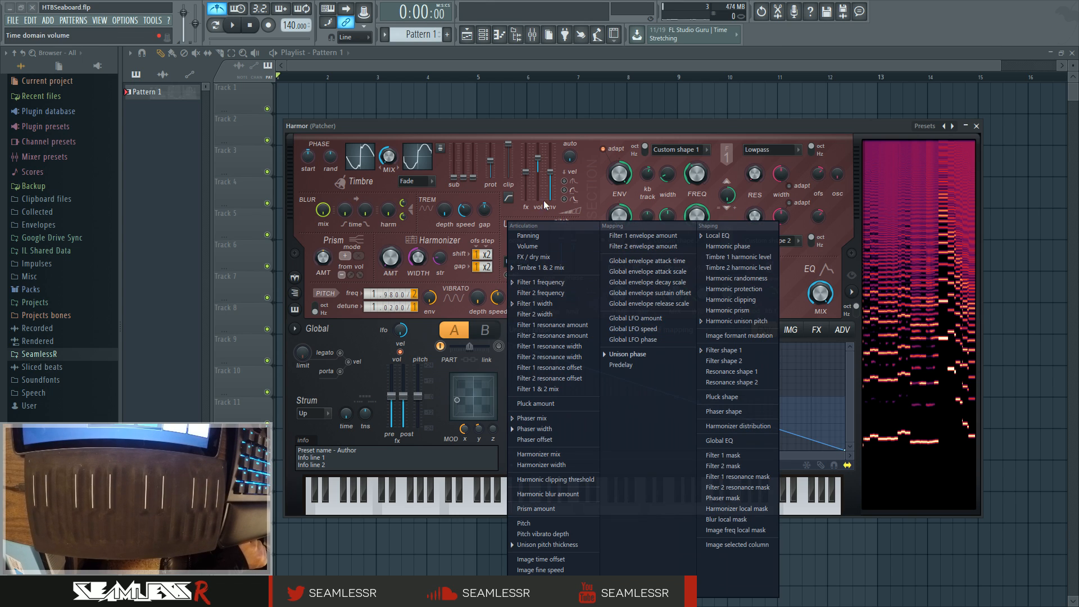
click(581, 283)
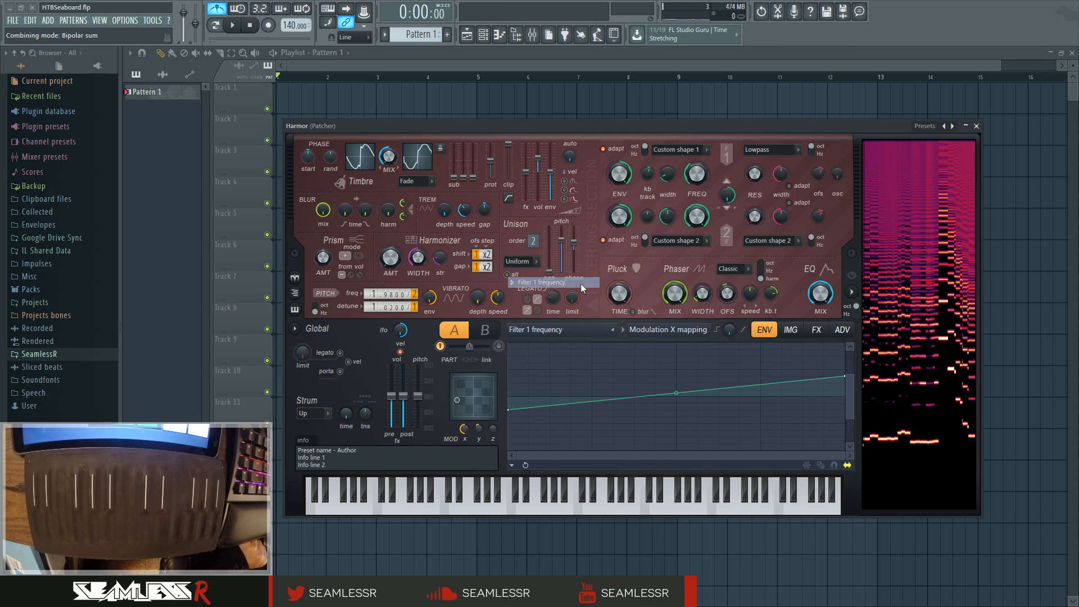
click(615, 333)
click(574, 211)
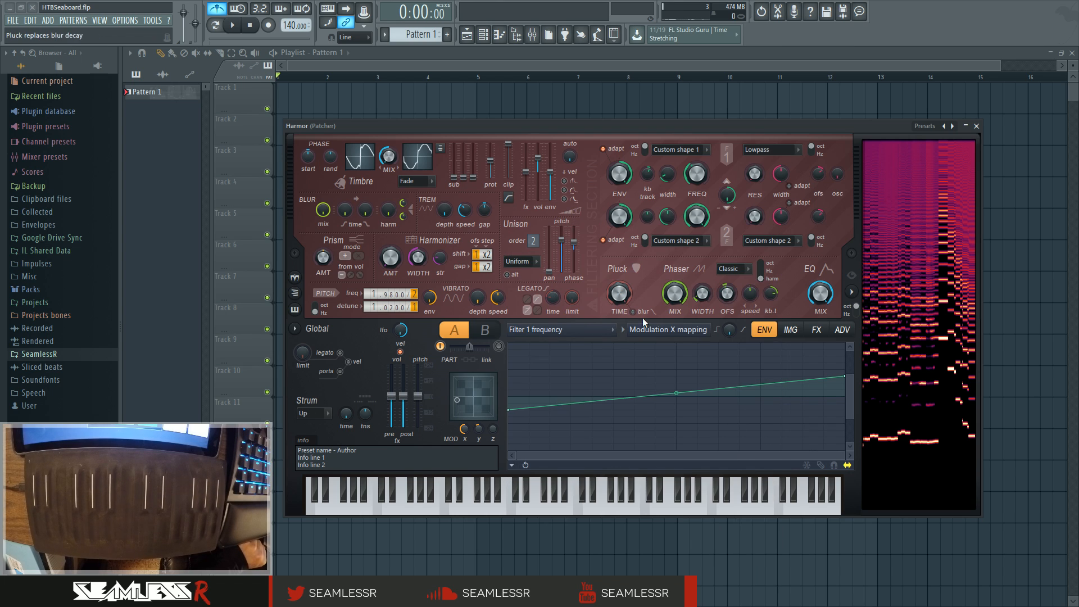
click(657, 331)
click(641, 180)
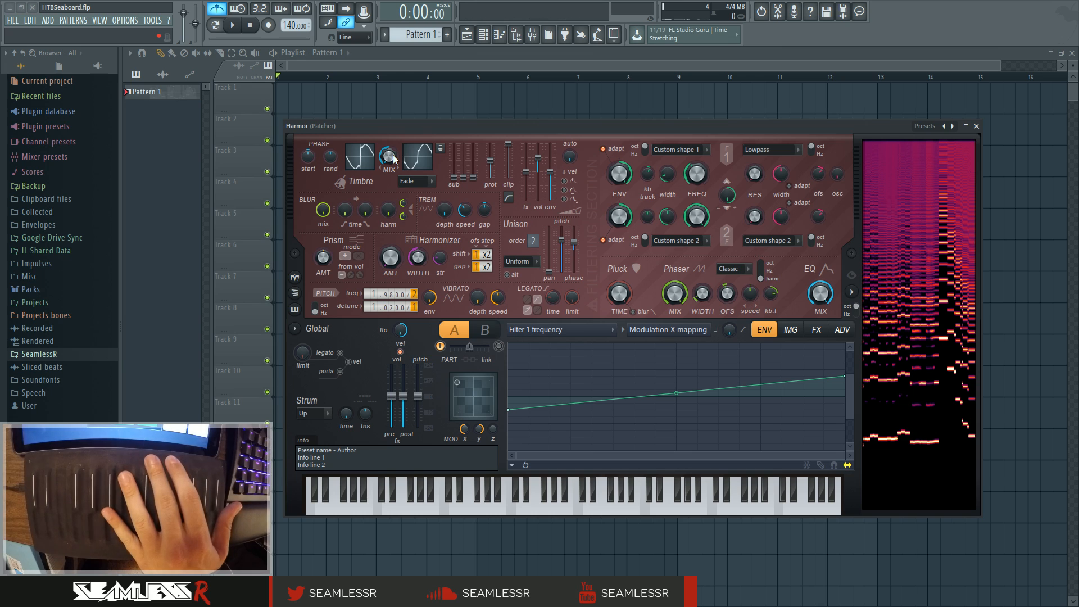
Examine the Modulation X mapping of the Timbre 1 & 2 mix and the image section.
right_click(394, 159)
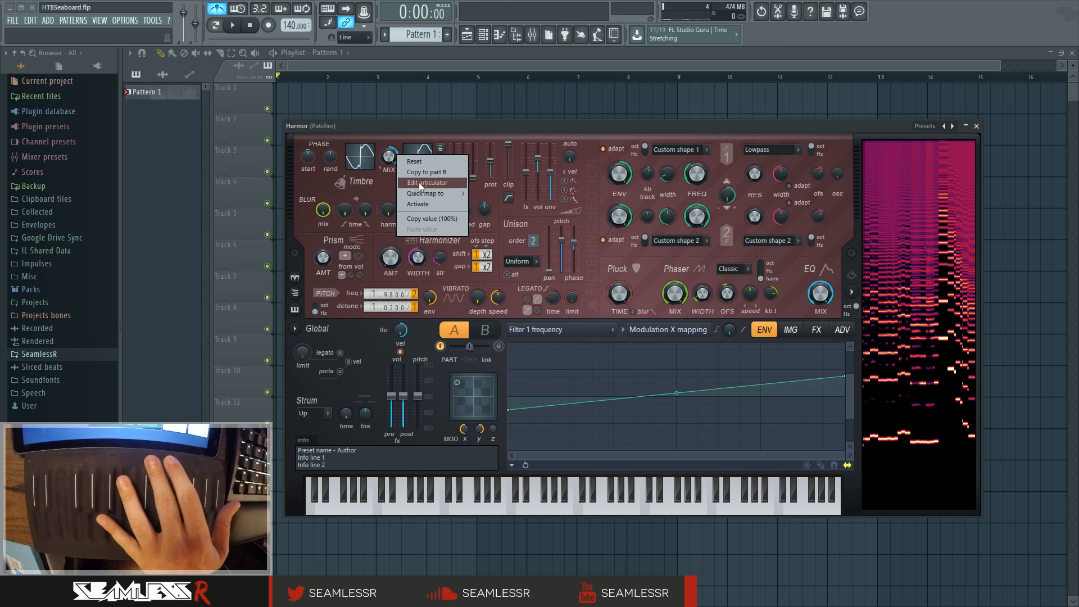
click(422, 182)
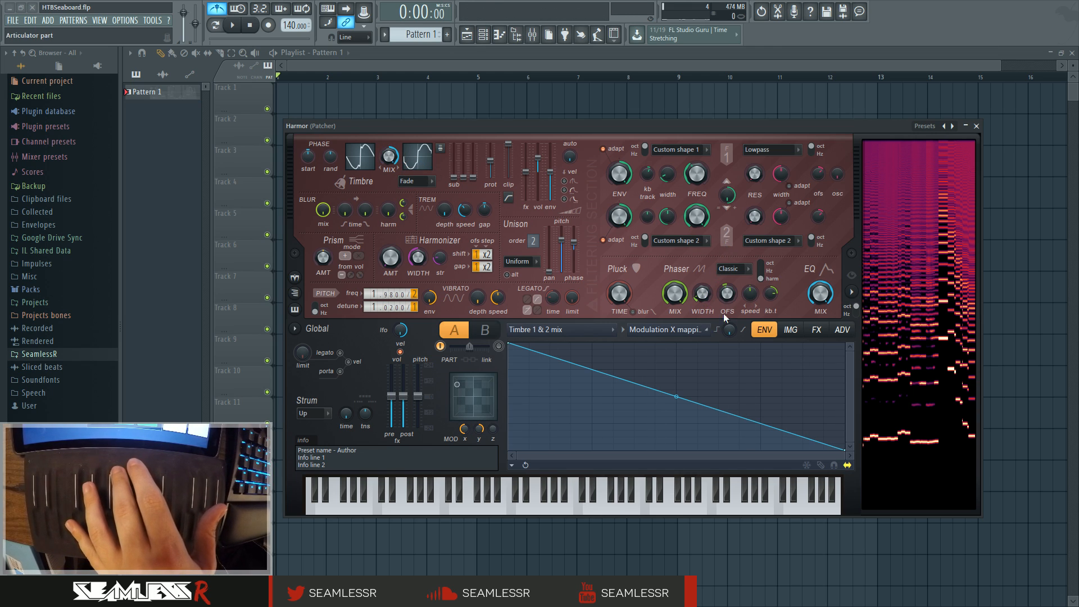
click(790, 330)
click(852, 293)
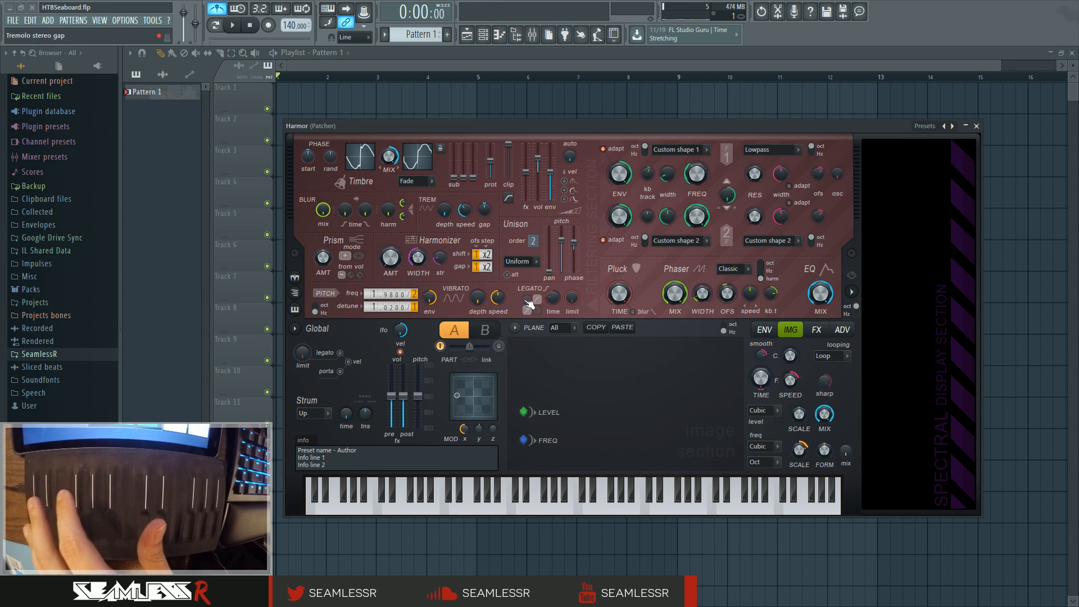
Close Harmor, bring up Patcher from the channel rack, and reopen its Harmor.
click(977, 128)
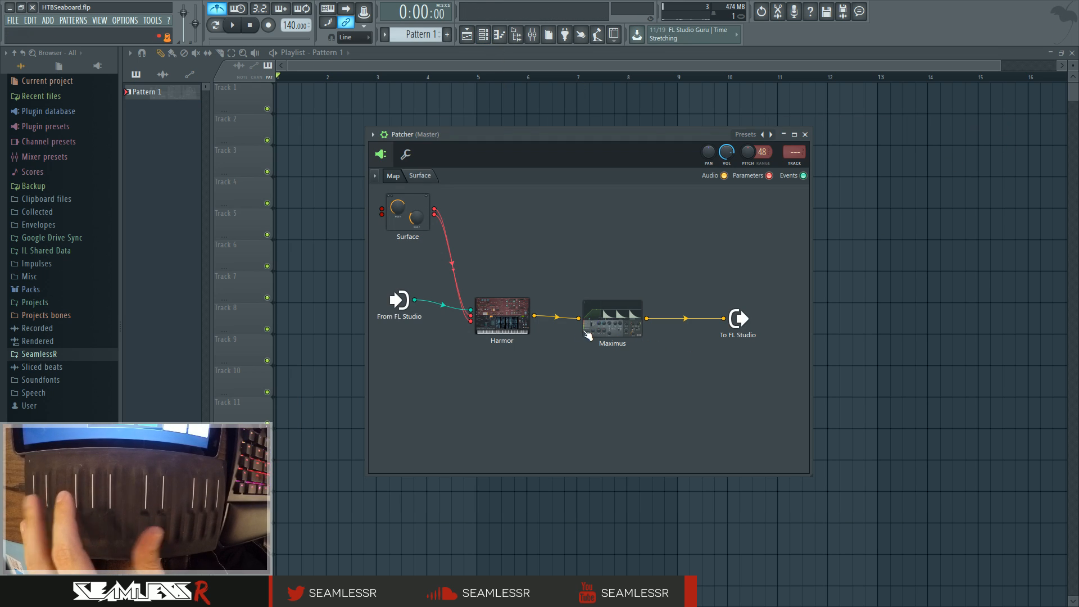
click(487, 34)
right_click(536, 429)
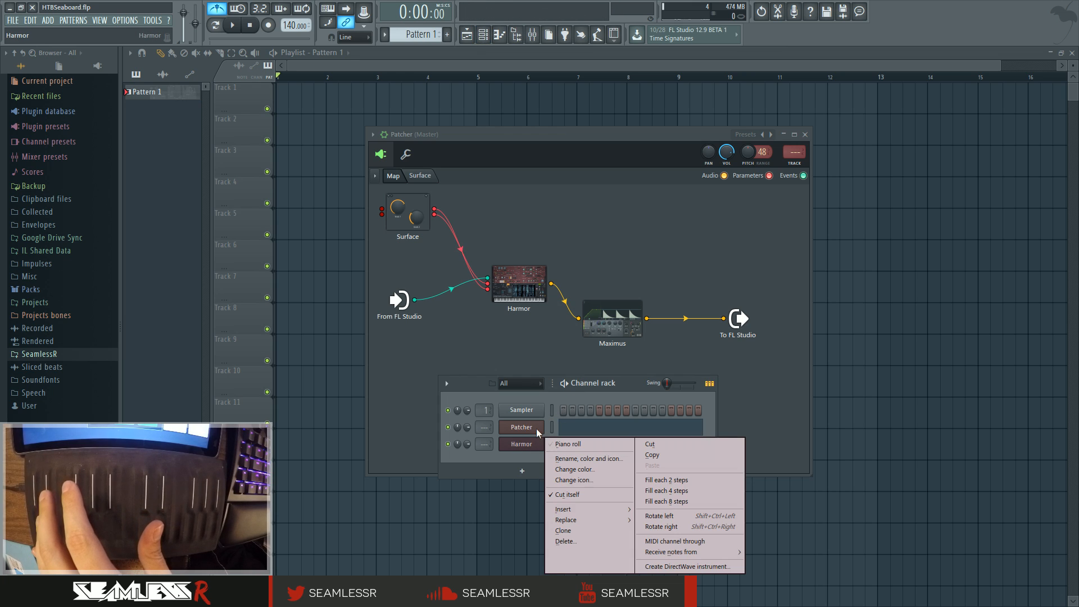
click(538, 429)
click(541, 431)
double_click(526, 284)
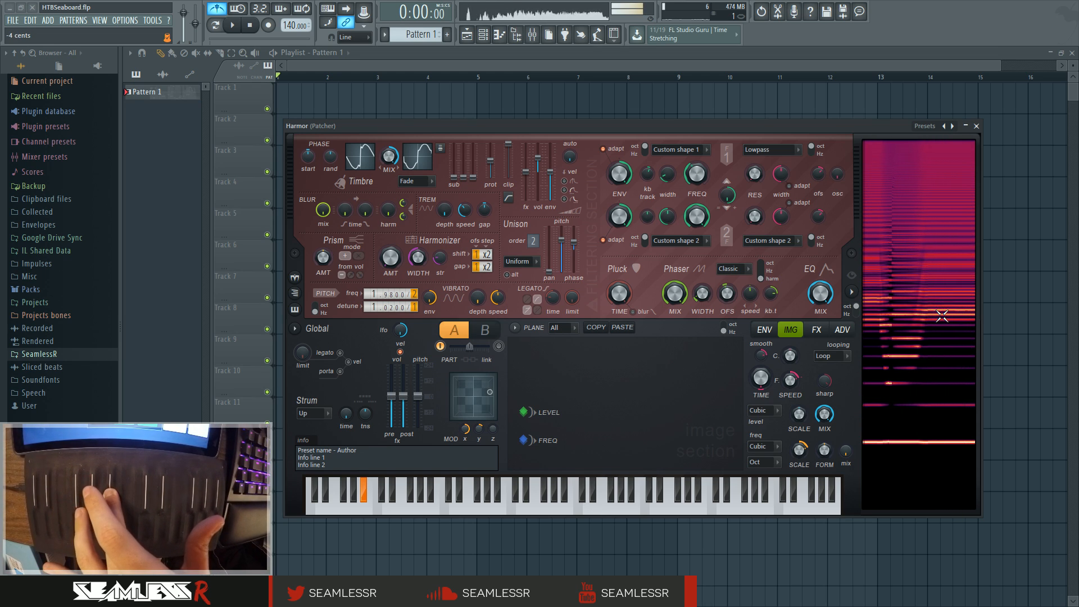
Bring the Timbre 1 & 2 mix articulator back up and review its list of modulation sources.
right_click(388, 157)
click(416, 168)
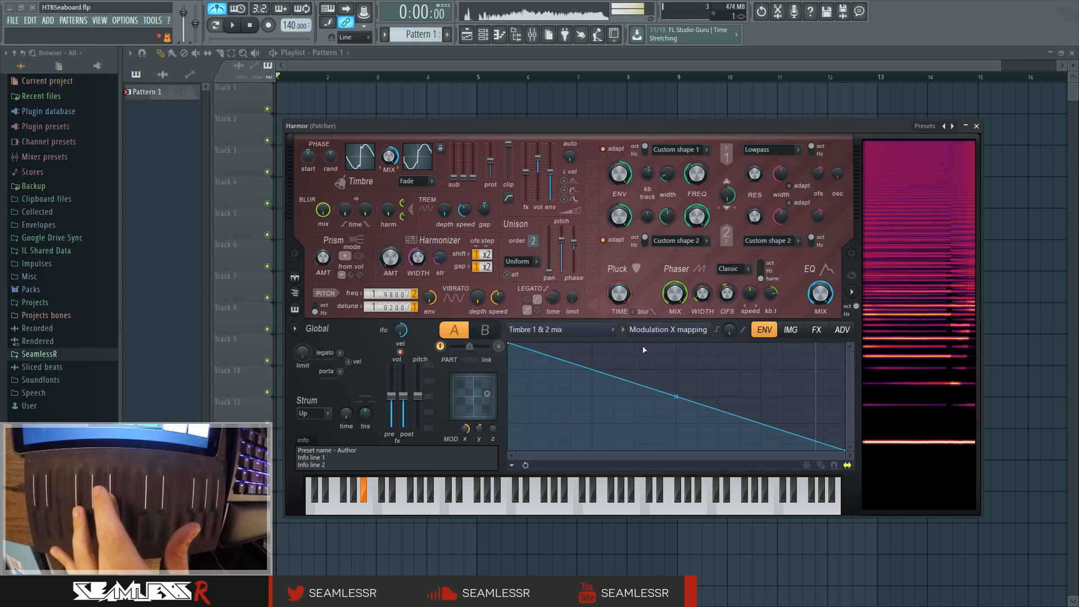
click(667, 330)
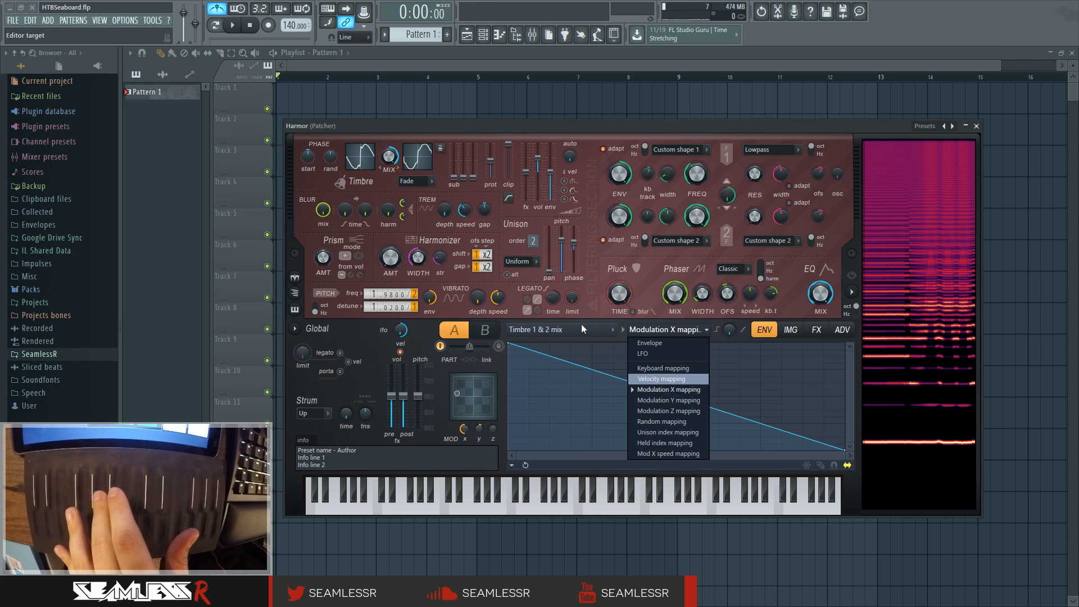
click(592, 309)
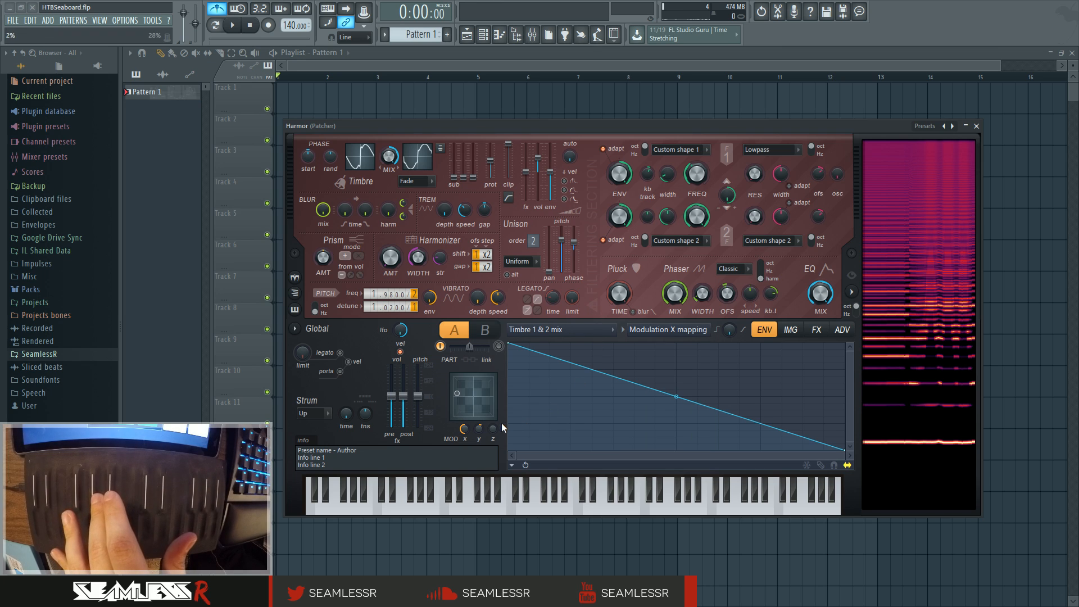
Show the Phaser mix articulator and examine its Modulation Y mapping.
right_click(671, 292)
click(694, 315)
click(666, 330)
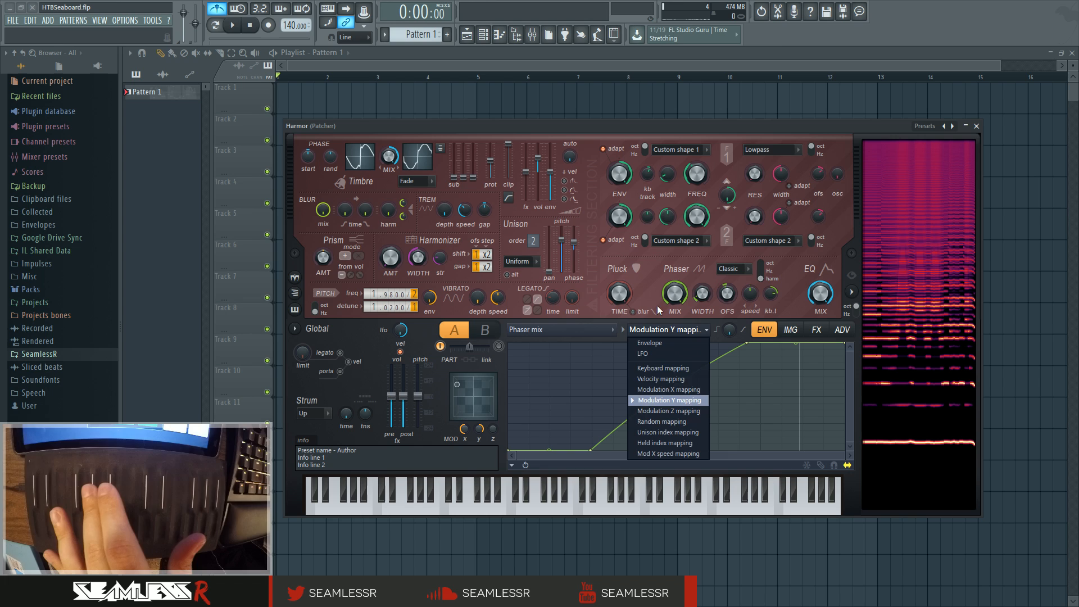
click(656, 307)
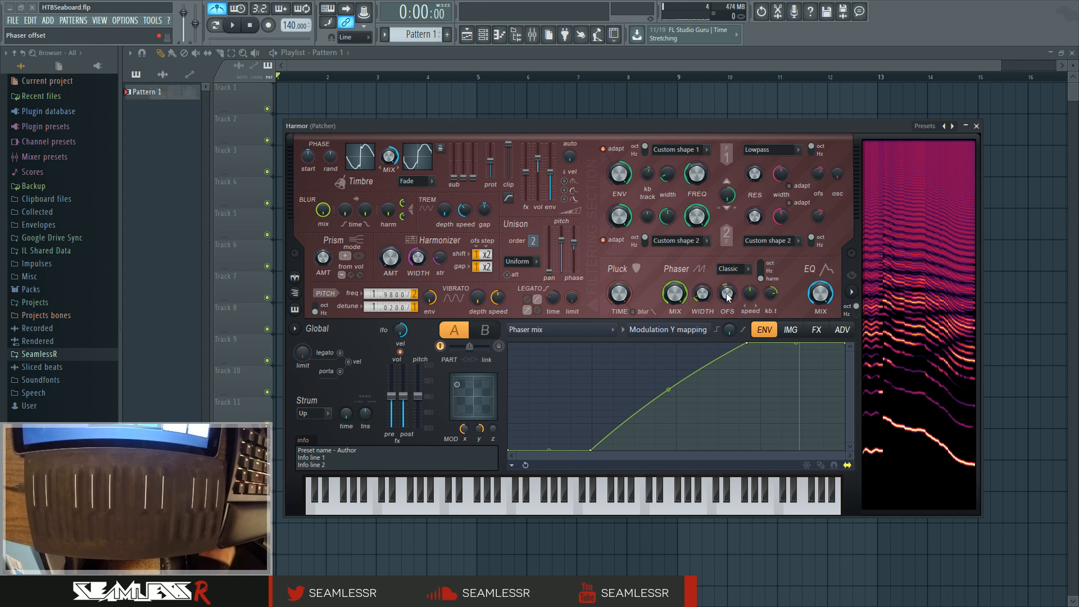
Bring up the Phaser width articulator and examine its Keyboard mapping.
click(599, 333)
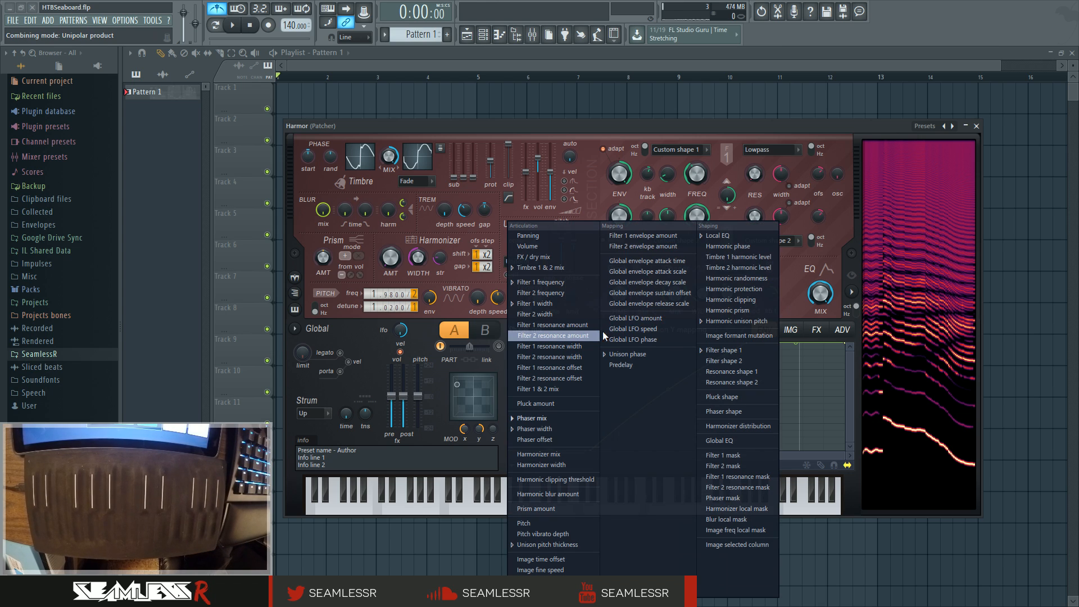
click(510, 216)
right_click(704, 294)
click(682, 336)
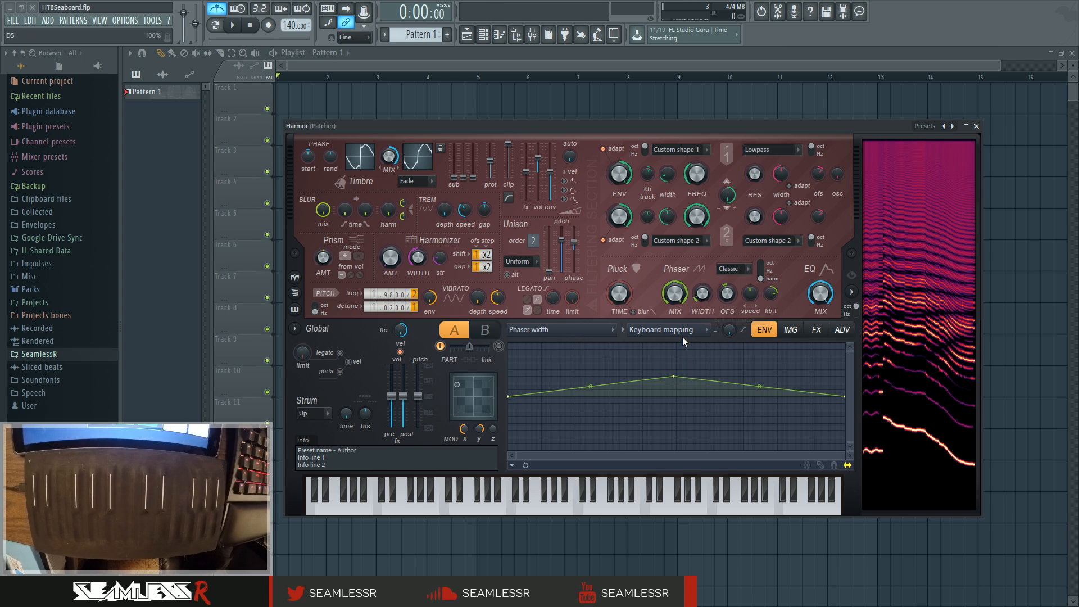
click(684, 333)
click(684, 366)
click(682, 331)
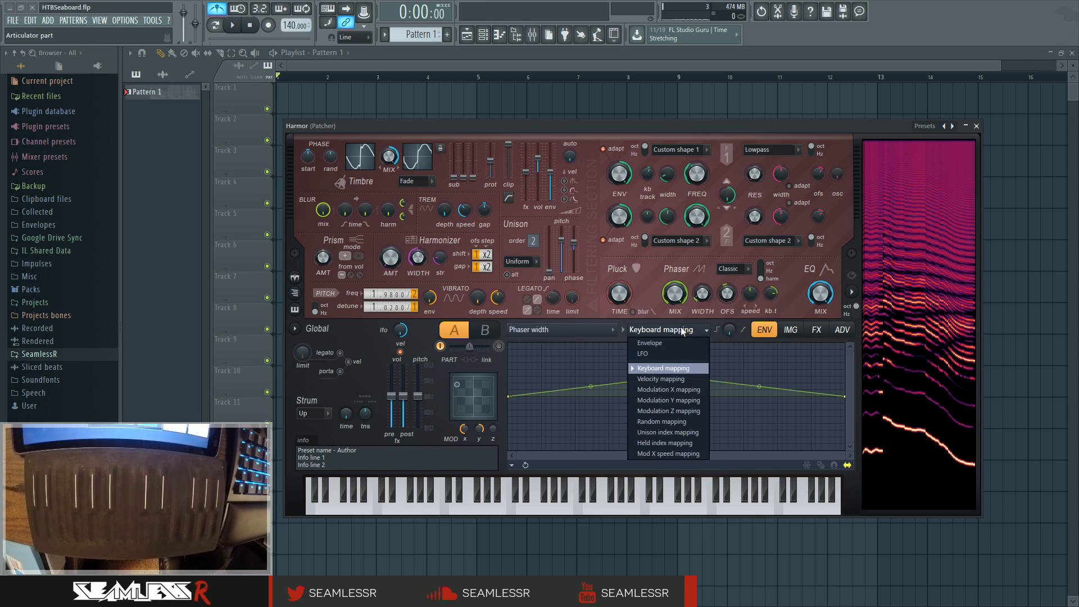
click(671, 369)
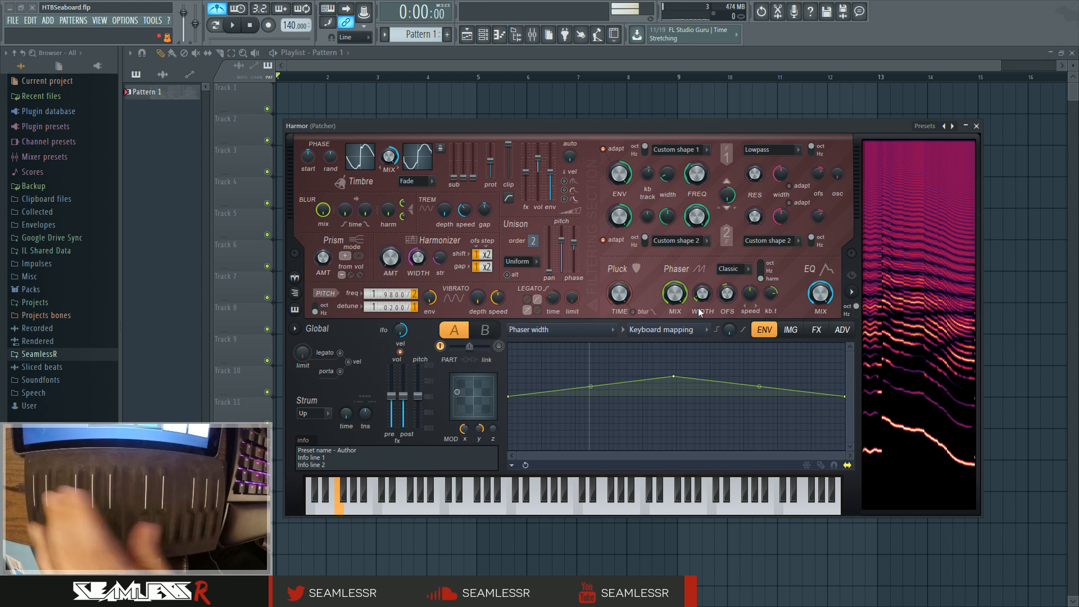
Bring up the Phaser offset articulator and check its envelope and modulation sources.
right_click(726, 293)
click(736, 335)
click(672, 330)
click(671, 329)
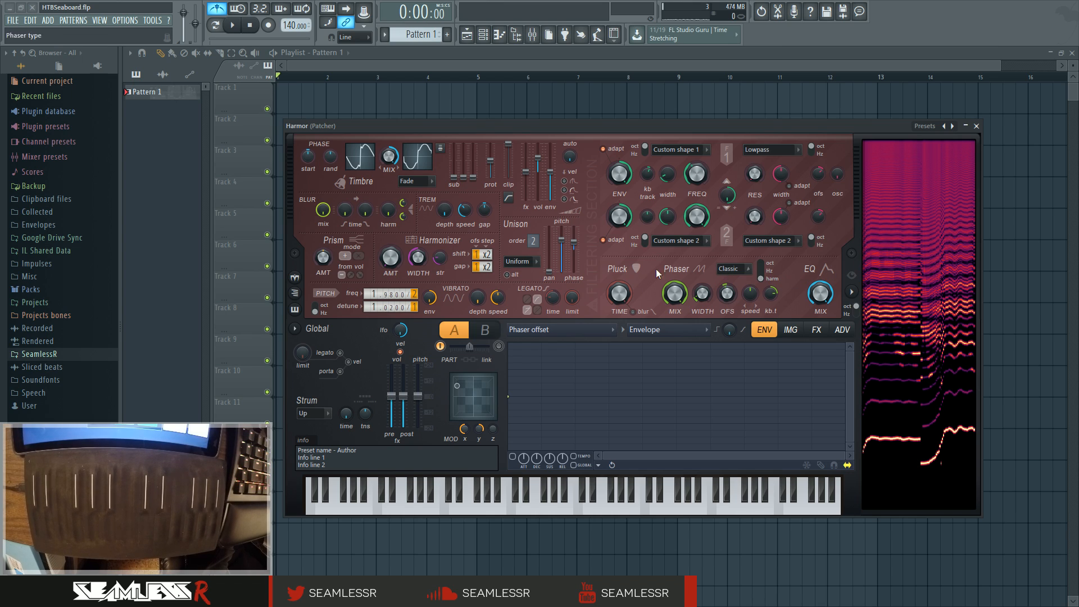
Review the unison pitch thickness envelope and the Harmonic unison pitch curve.
right_click(560, 239)
click(568, 260)
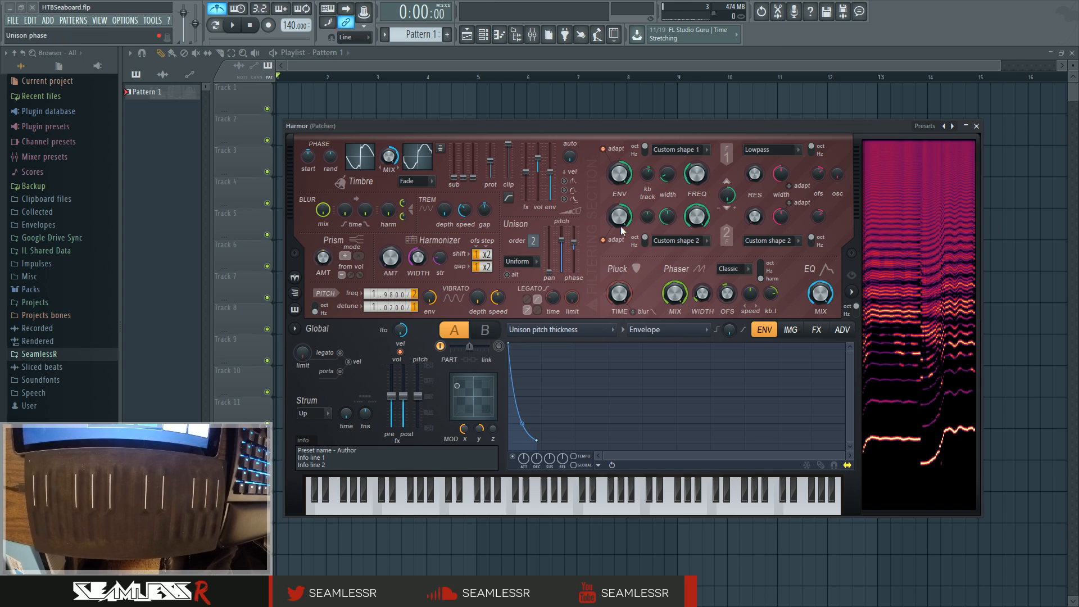
click(612, 331)
click(739, 349)
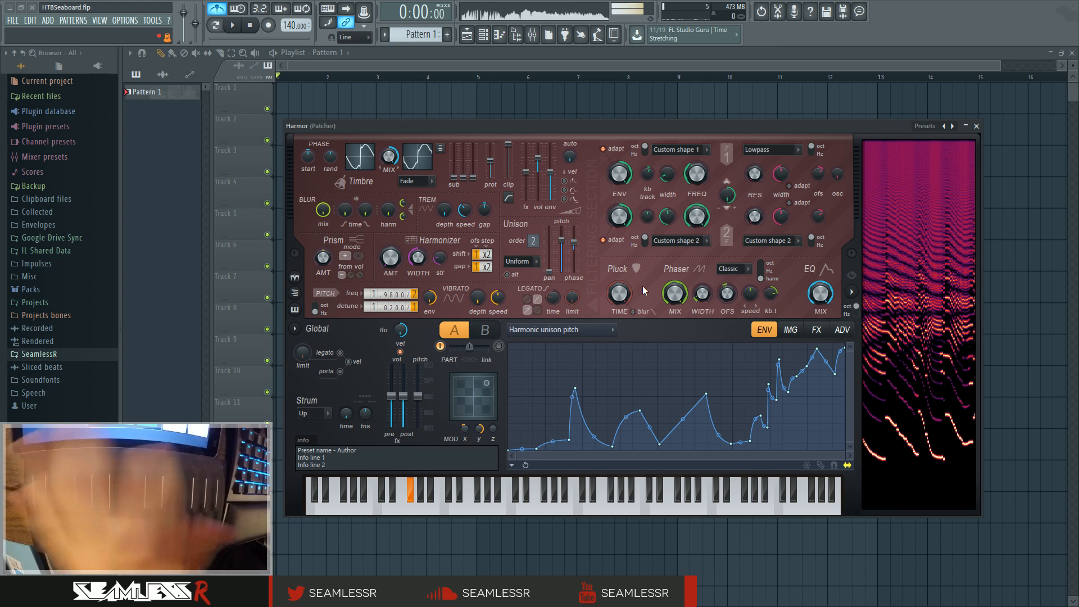
Close Harmor, open Maximus in Patcher, and show its low band's compression curve.
click(976, 126)
double_click(608, 317)
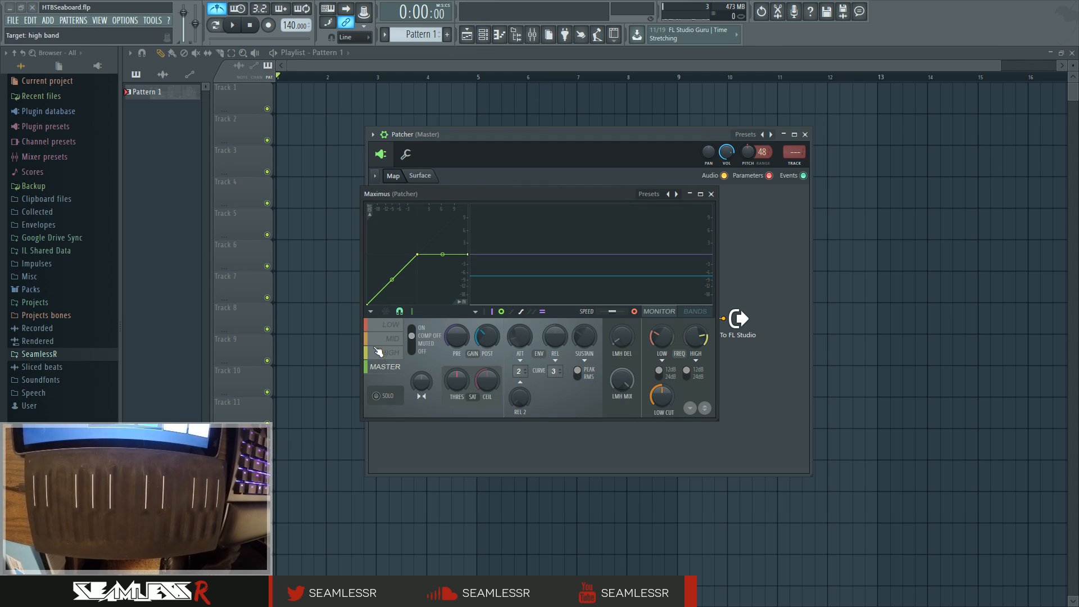
click(392, 325)
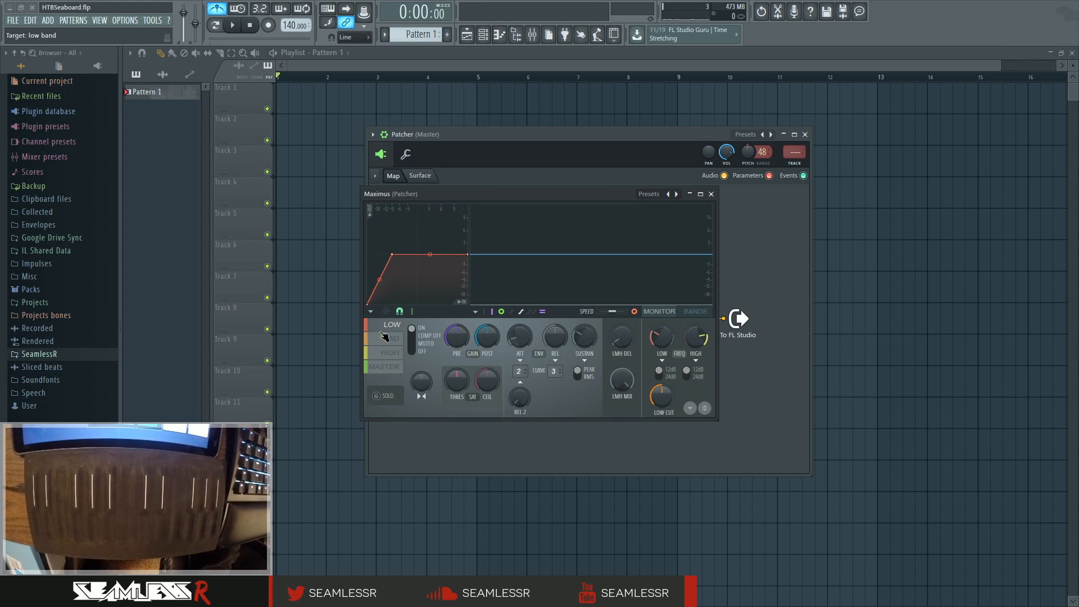
Move the Maximus window out of the way, reopen Harmor, and show its effects section with the distortion settings.
drag(511, 195, 545, 355)
double_click(522, 280)
click(818, 330)
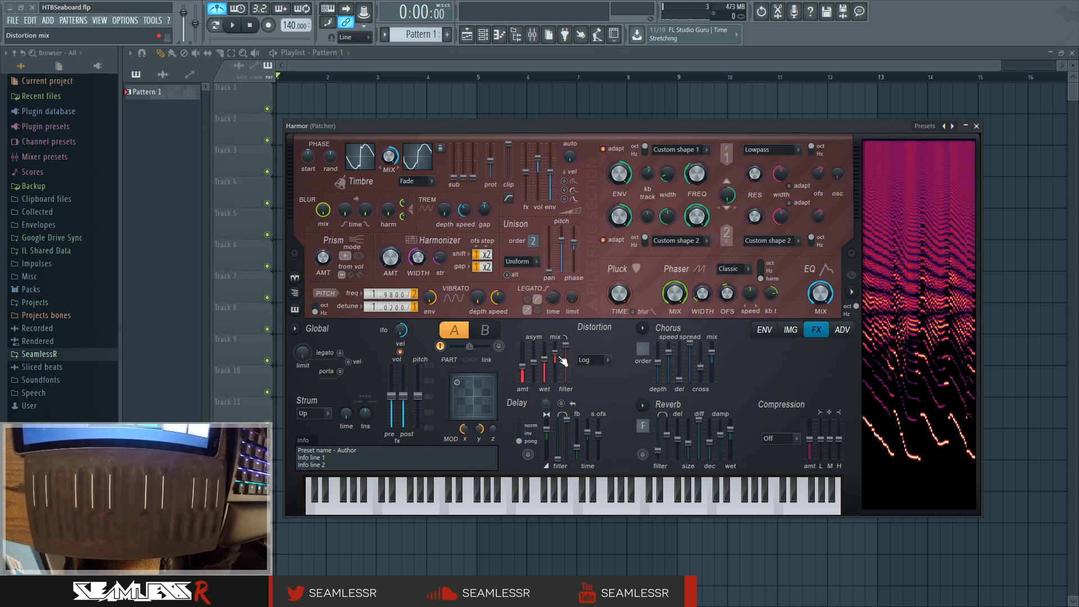
Turn Harmor's distortion off for comparison, then restore the Log distortion type and check its mix setting.
click(591, 360)
click(595, 372)
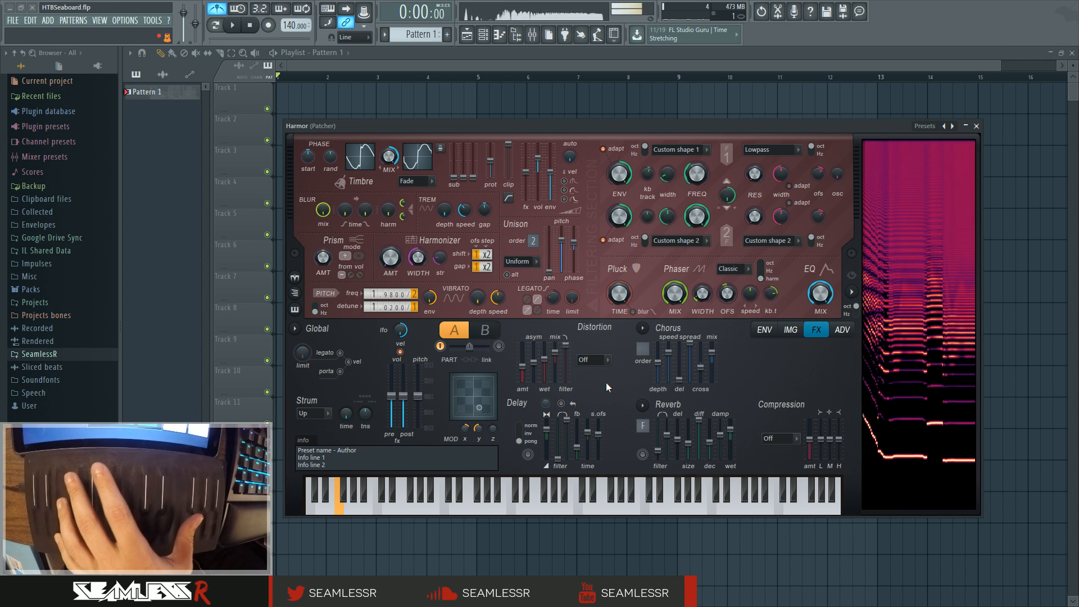
click(599, 359)
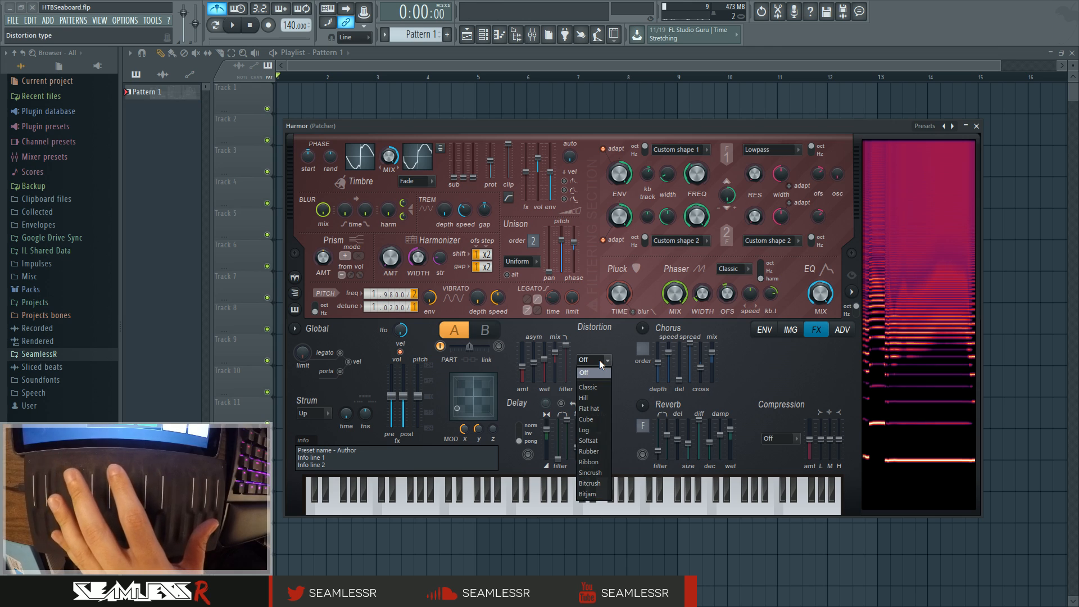
click(600, 430)
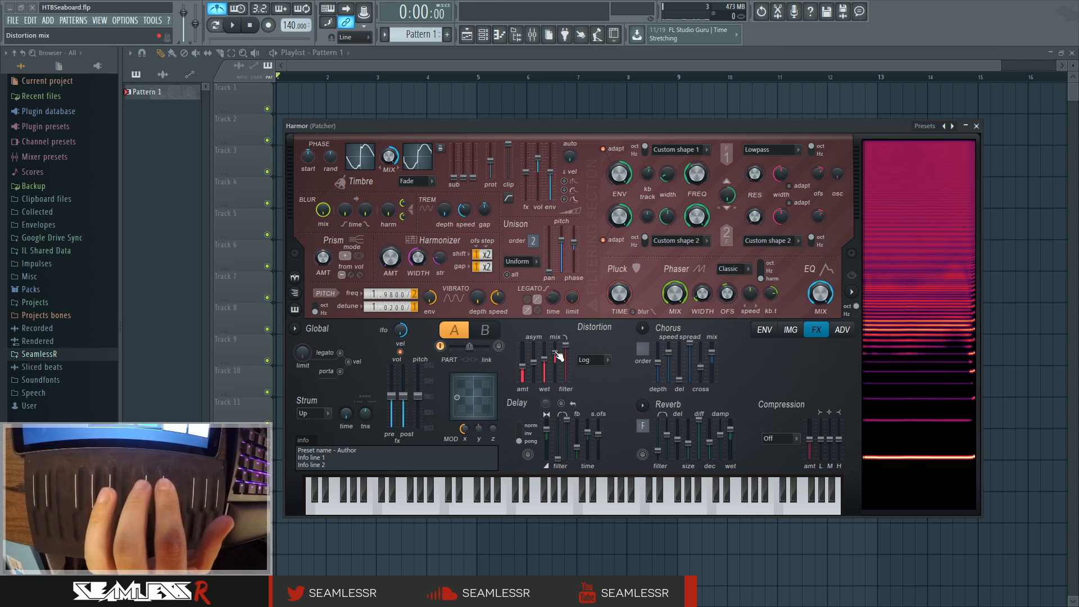
drag(559, 357, 559, 366)
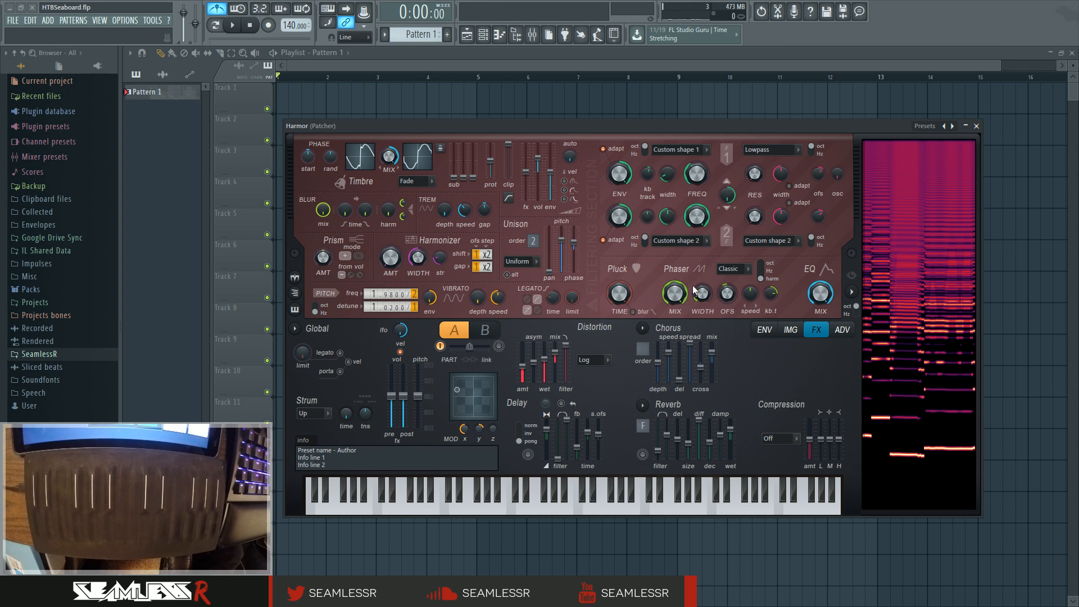
Close Harmor, return to Maximus, and review the compression curves of its mid and high bands.
click(977, 126)
click(607, 306)
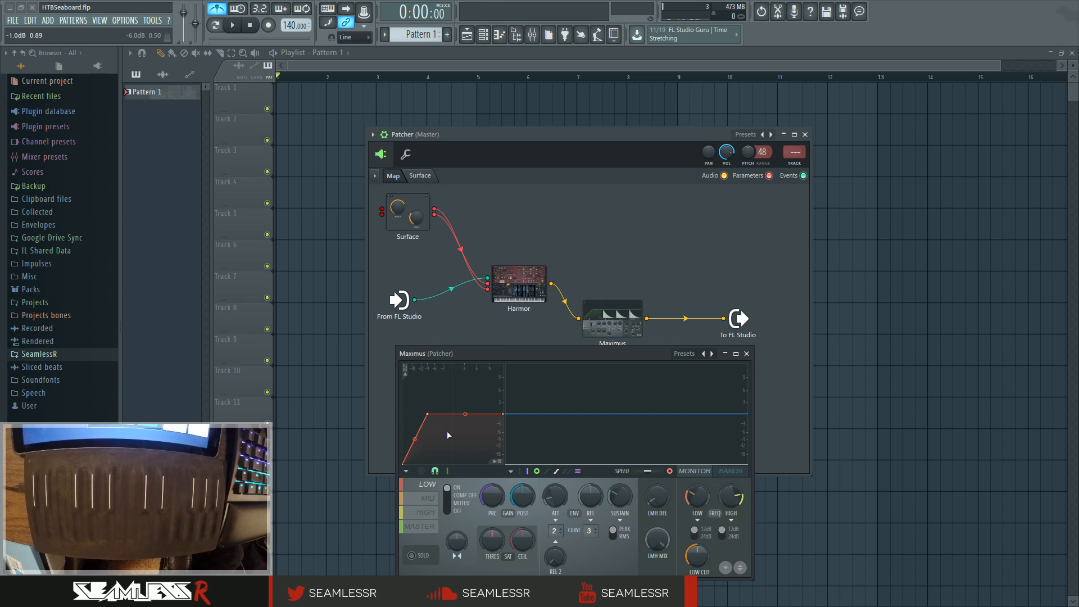
click(427, 498)
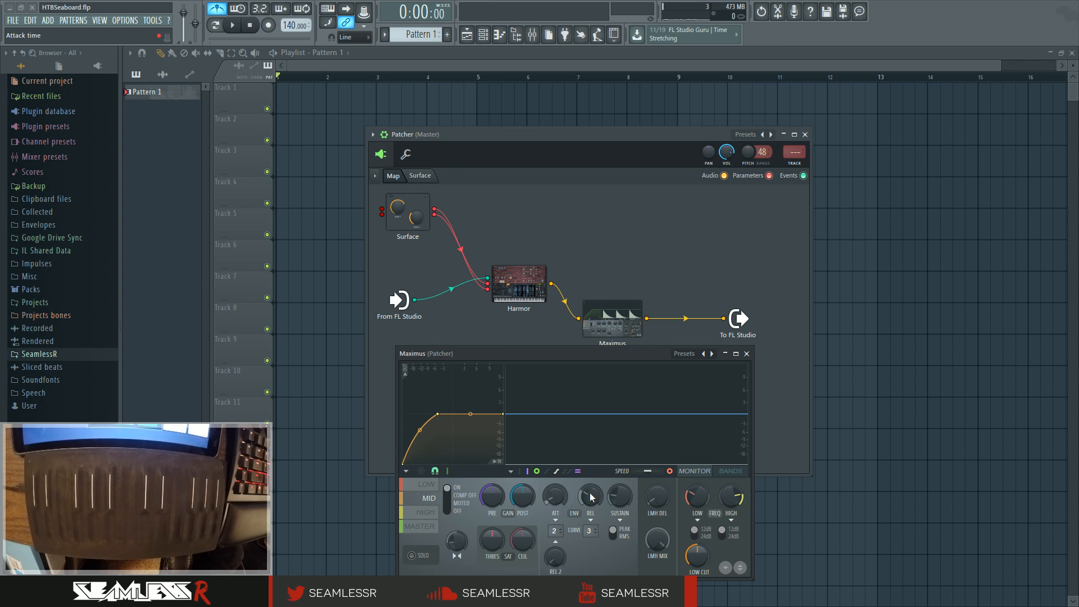
click(411, 513)
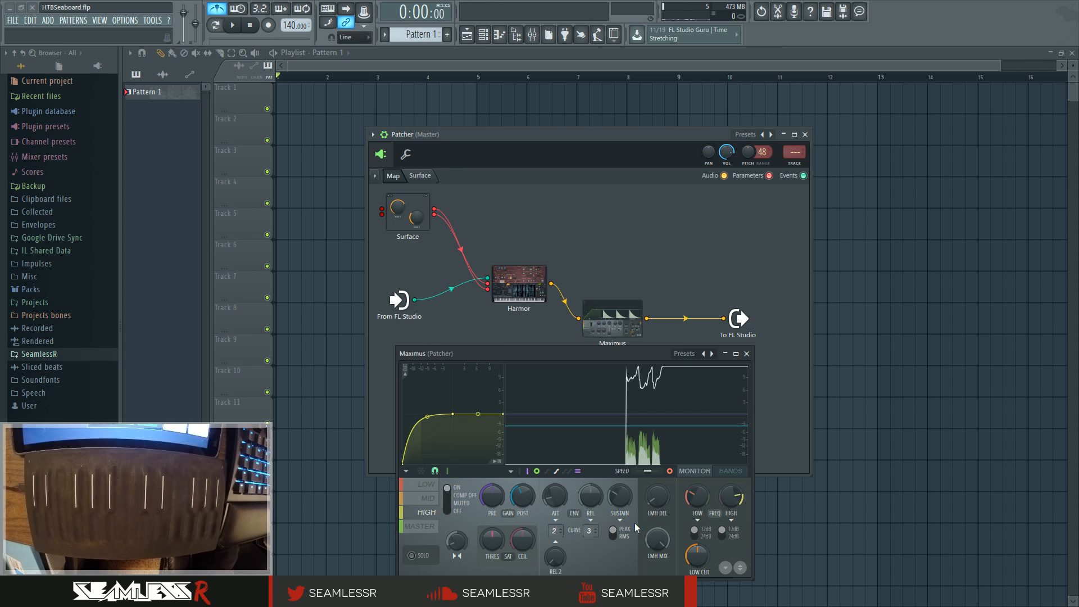
Adjust the LMH delay in Maximus, ending at 2.00 ms.
drag(660, 499, 659, 479)
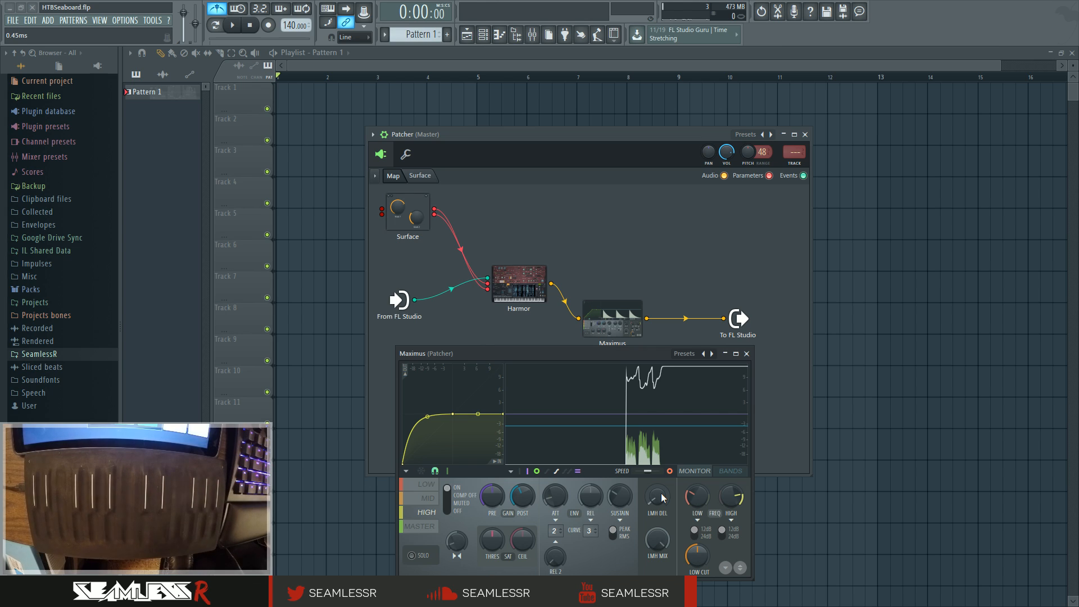
drag(661, 493, 661, 506)
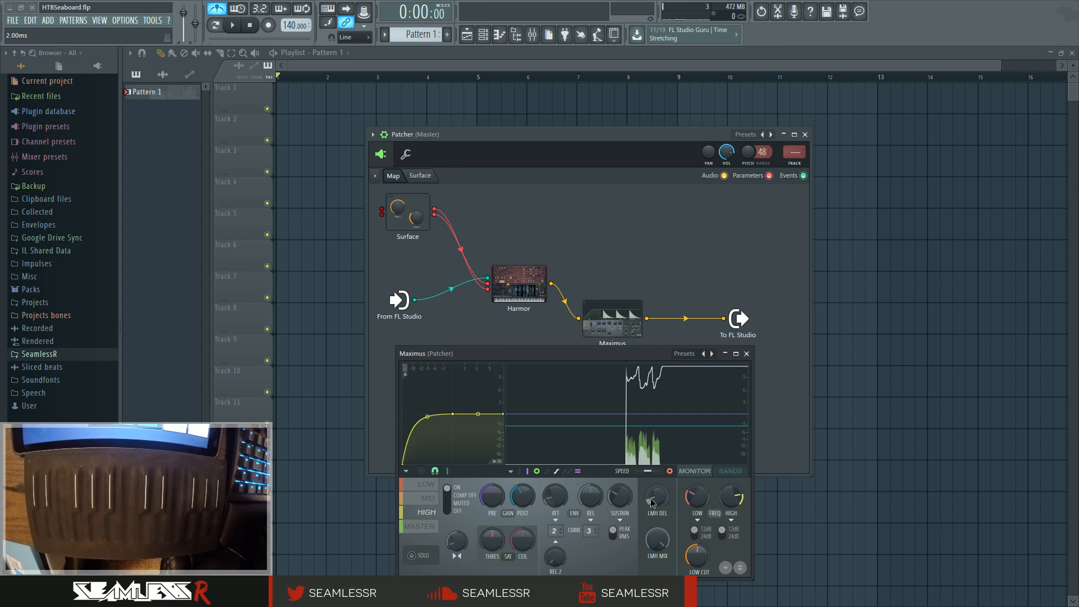
Review the master, high and low band settings in Maximus, including the envelope controls, and close its window.
click(428, 532)
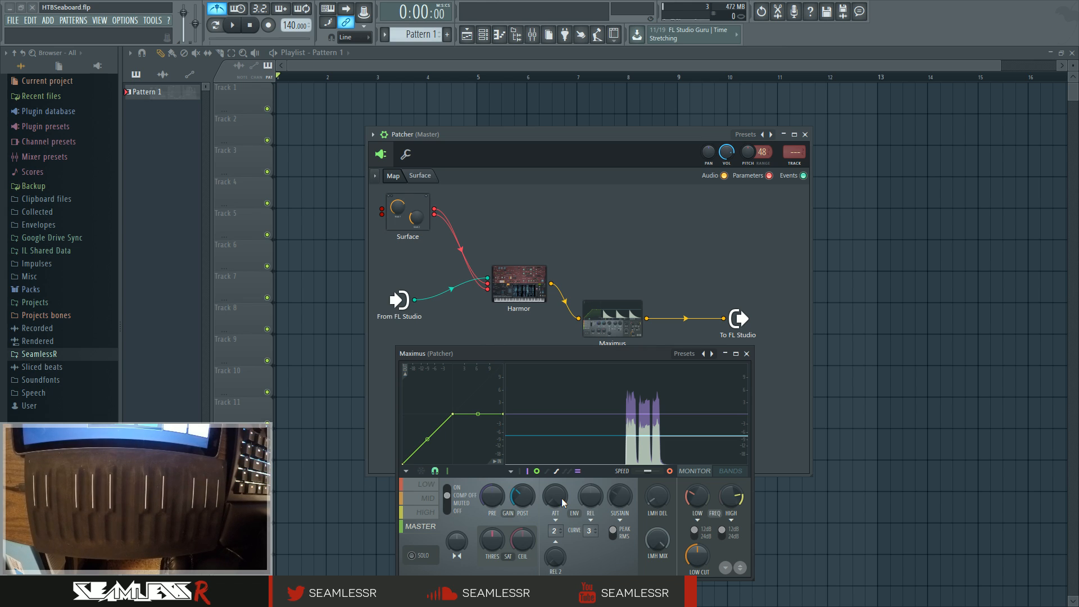
drag(557, 500, 557, 498)
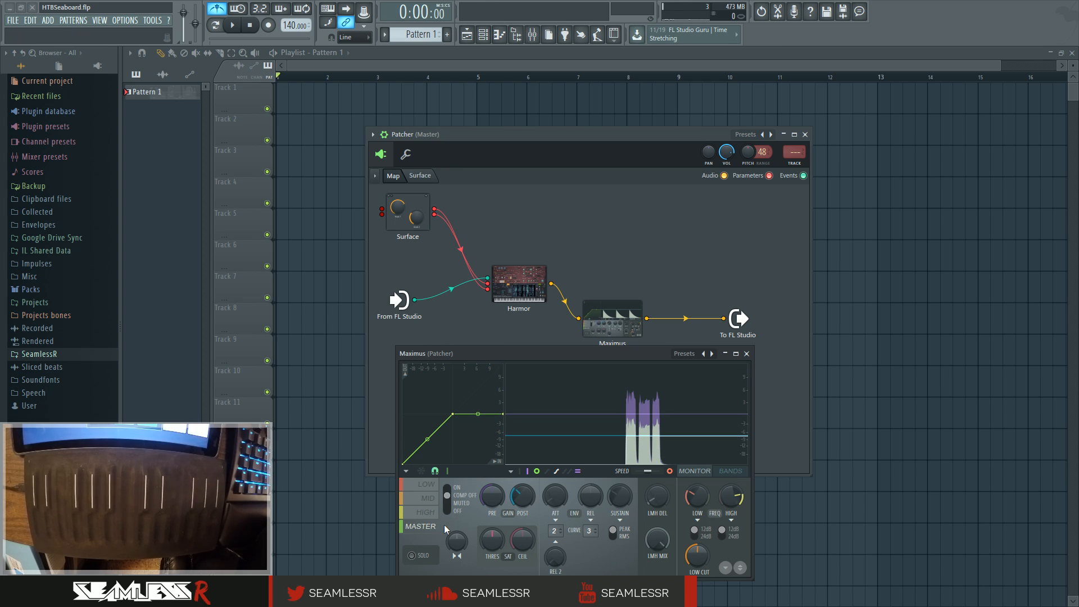
click(431, 514)
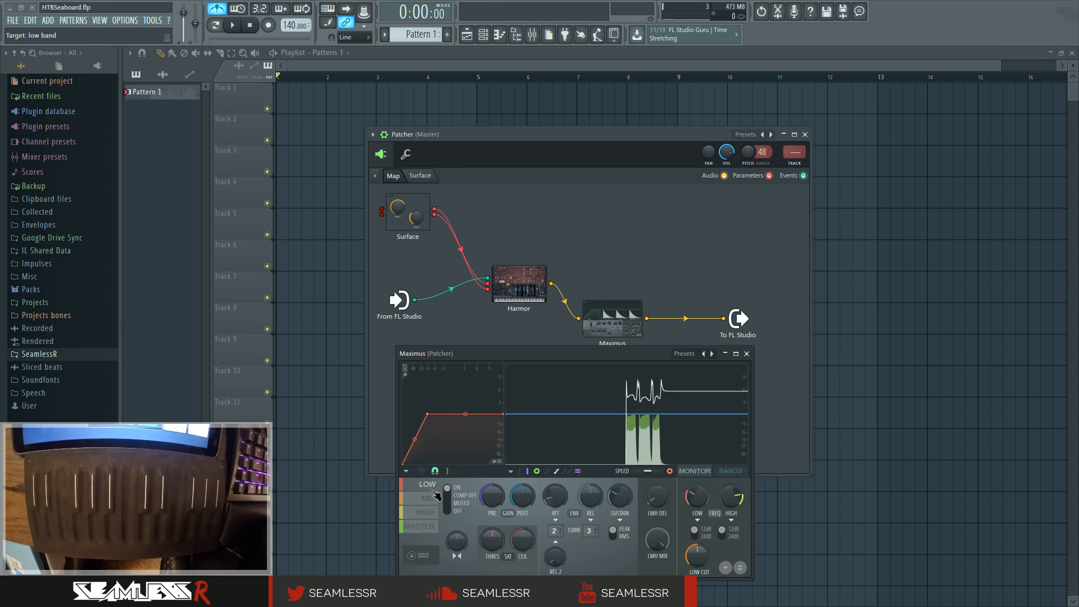
click(427, 484)
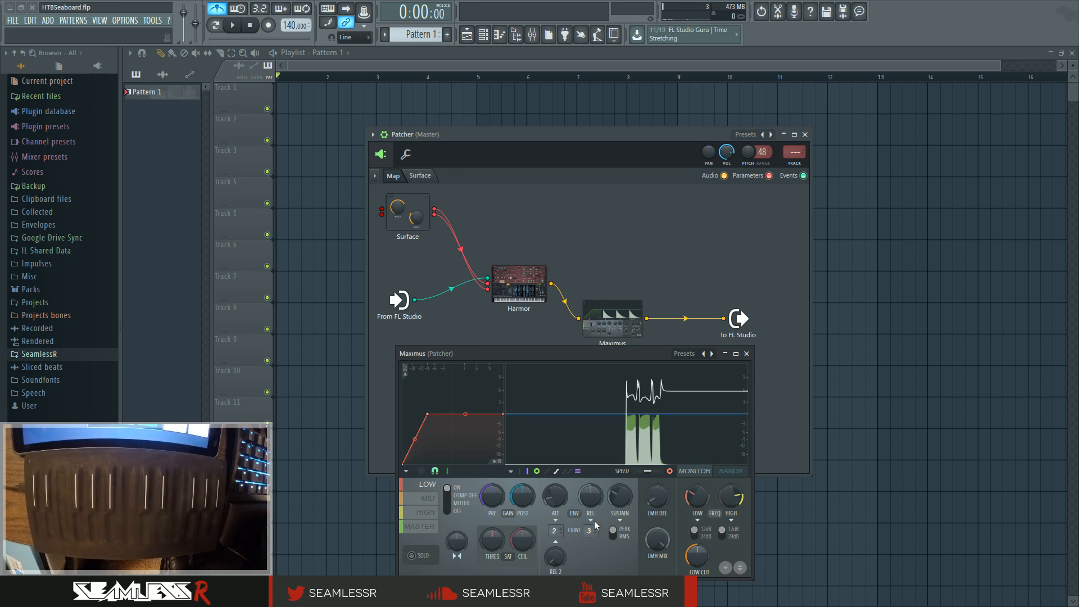
click(747, 354)
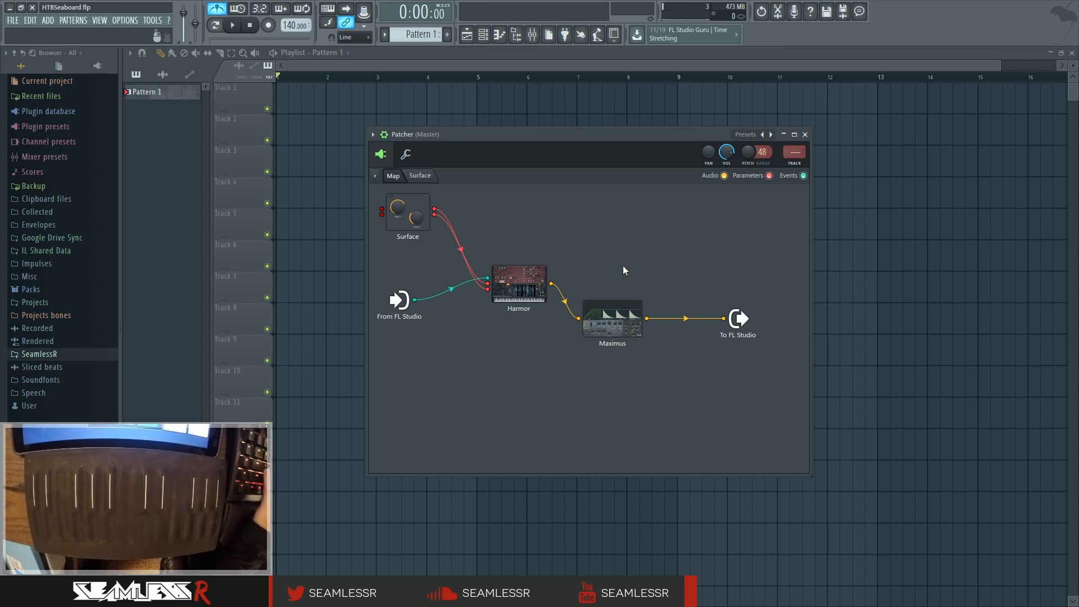
Show Patcher's Surface and link its left slider to the Key aftertouch controller in the remote control settings.
drag(443, 137, 481, 173)
click(460, 214)
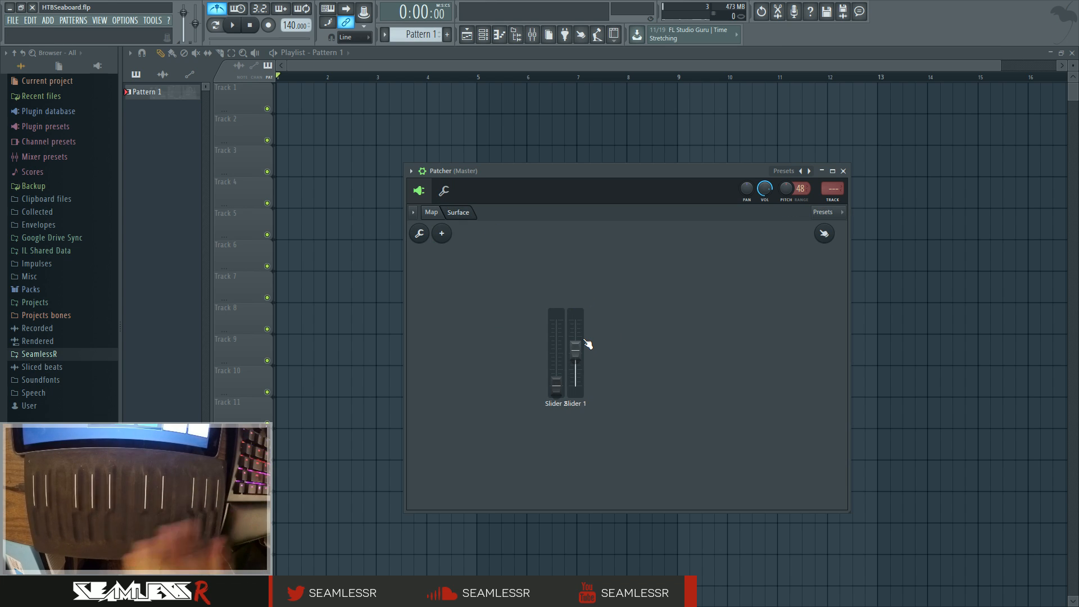
right_click(557, 377)
click(574, 485)
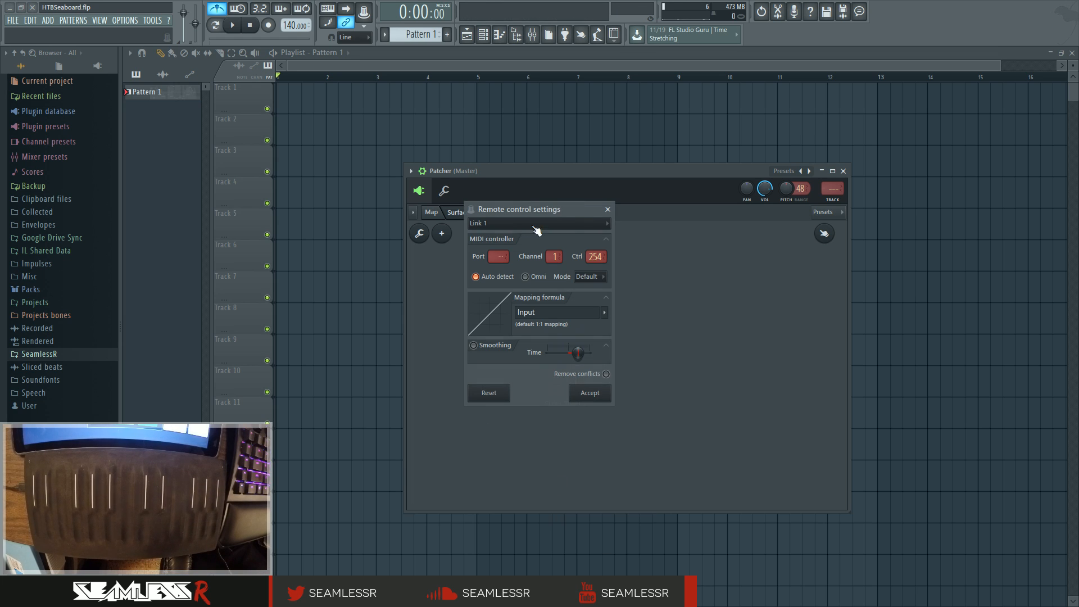
right_click(594, 255)
click(571, 243)
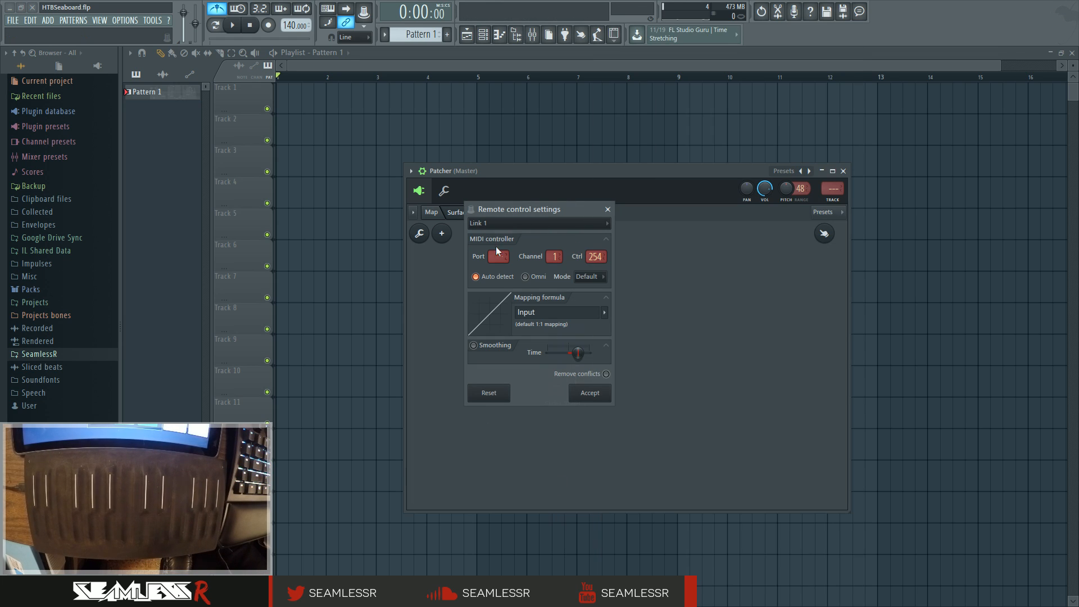
right_click(595, 256)
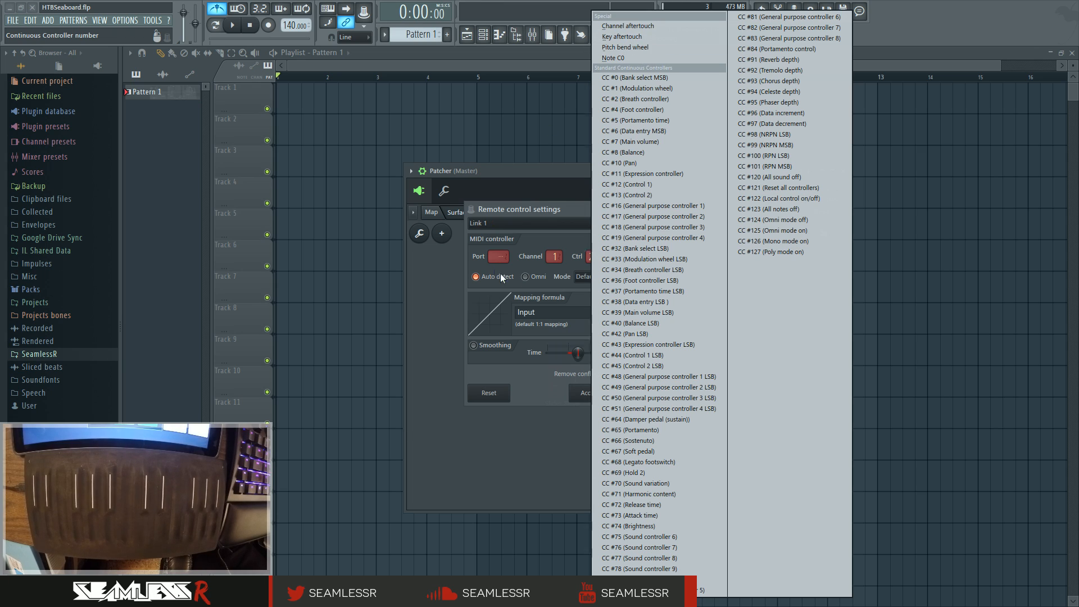
click(640, 41)
click(585, 393)
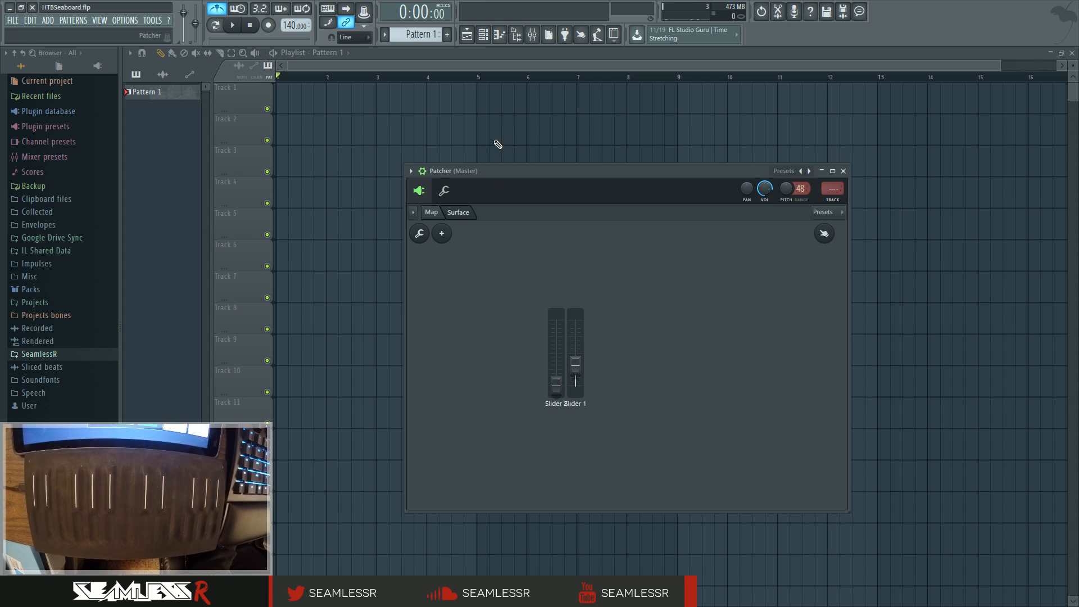
Reposition the Patcher window and return to its Map view.
drag(521, 168, 450, 157)
click(404, 216)
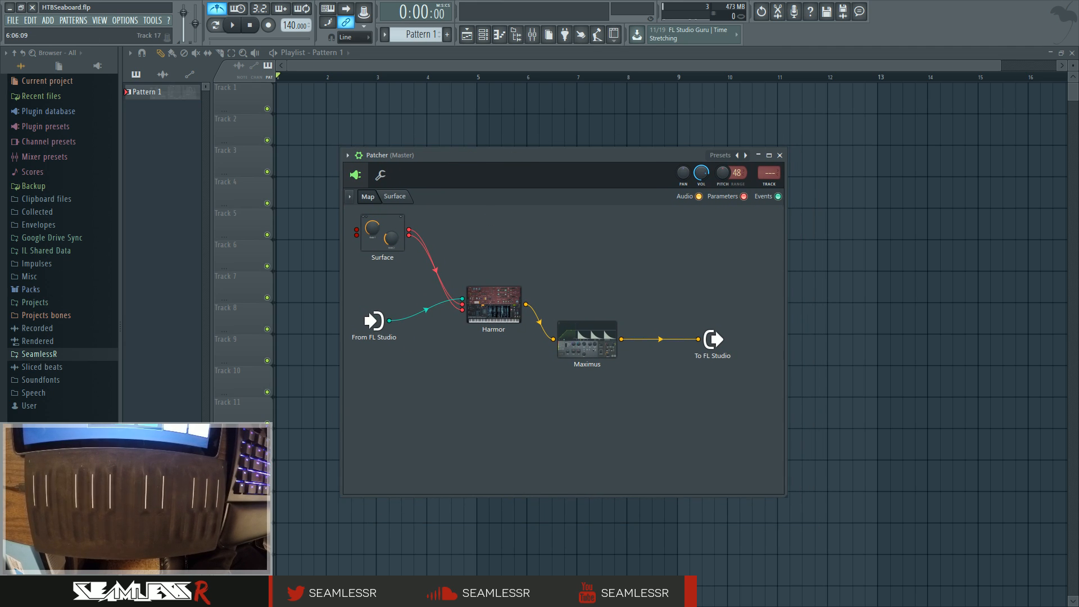